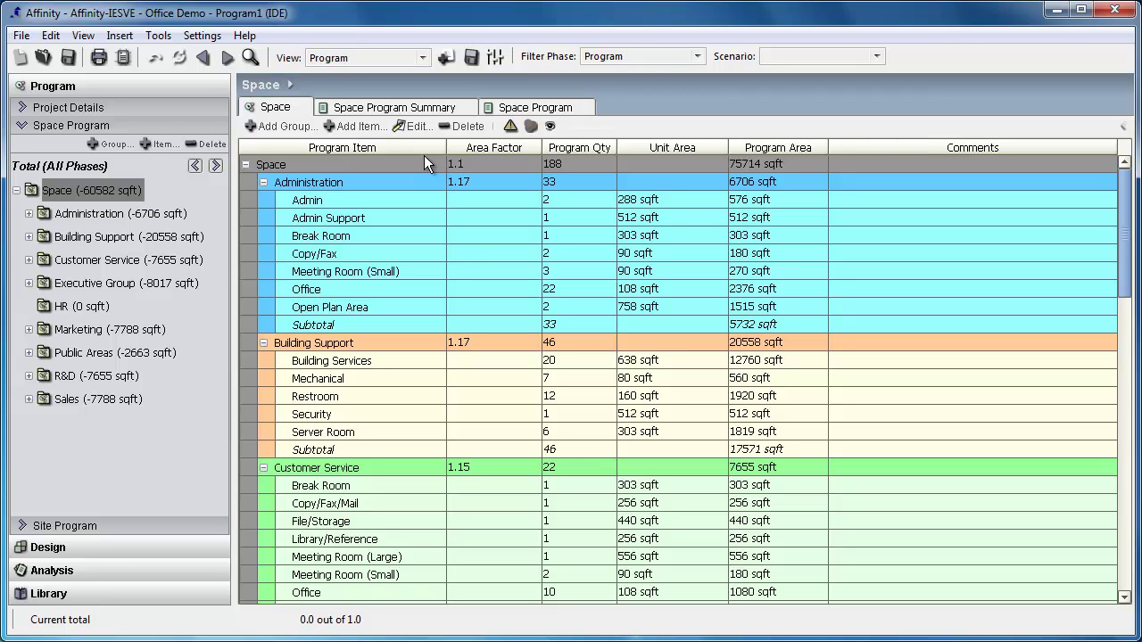
Move Unit Area before Program Qty, and add a Dimensions column before Comments for Executive Group.
drag(654, 150, 573, 145)
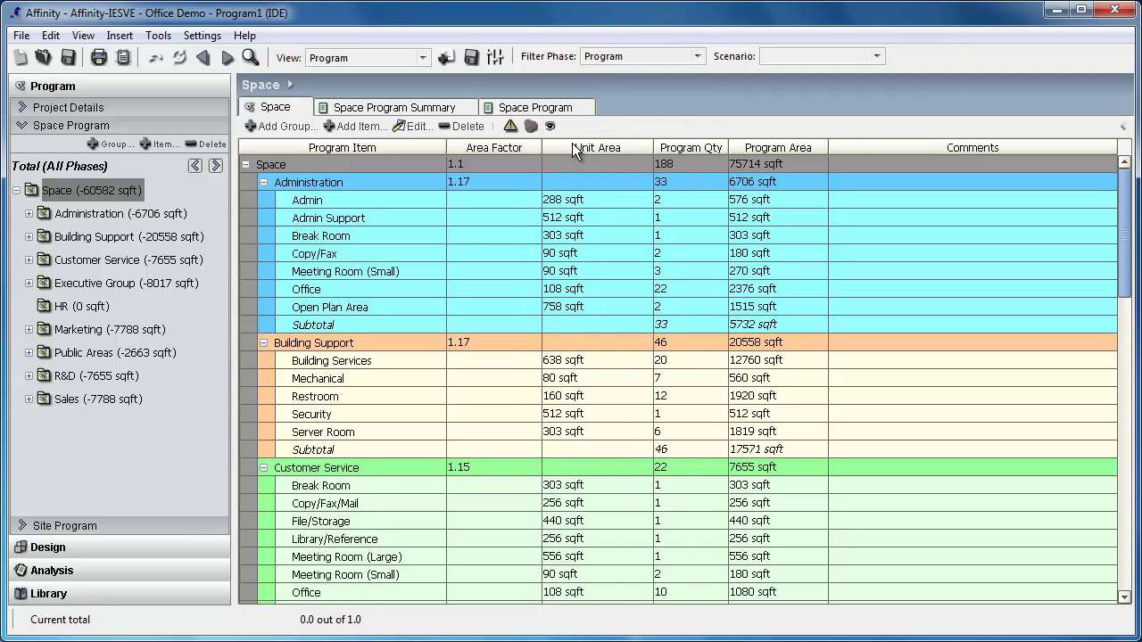
click(113, 284)
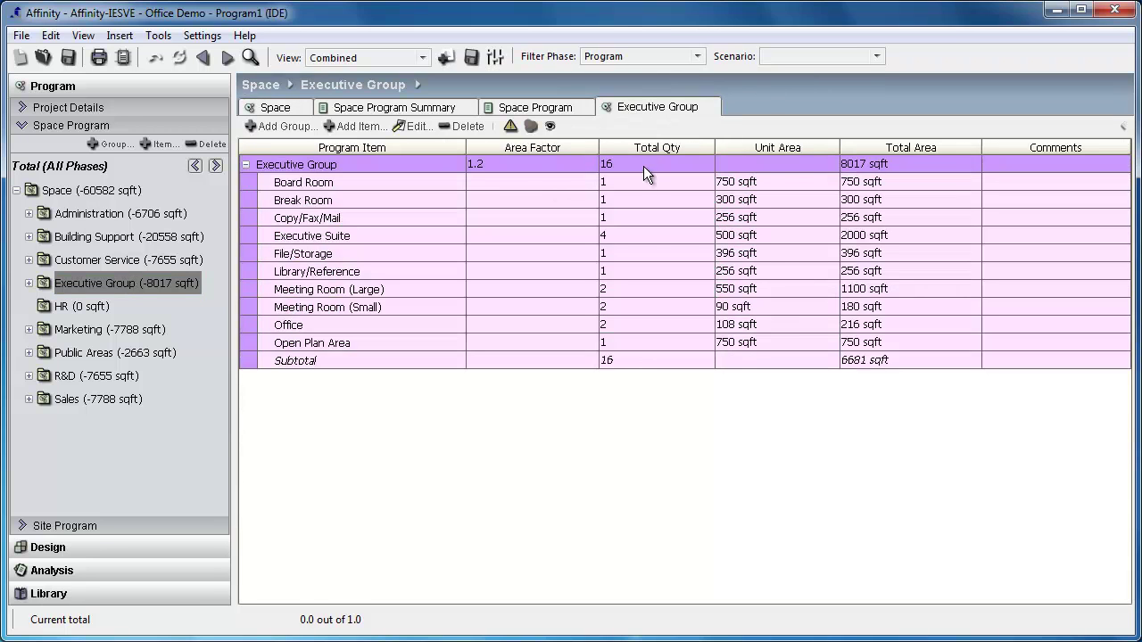
right_click(644, 152)
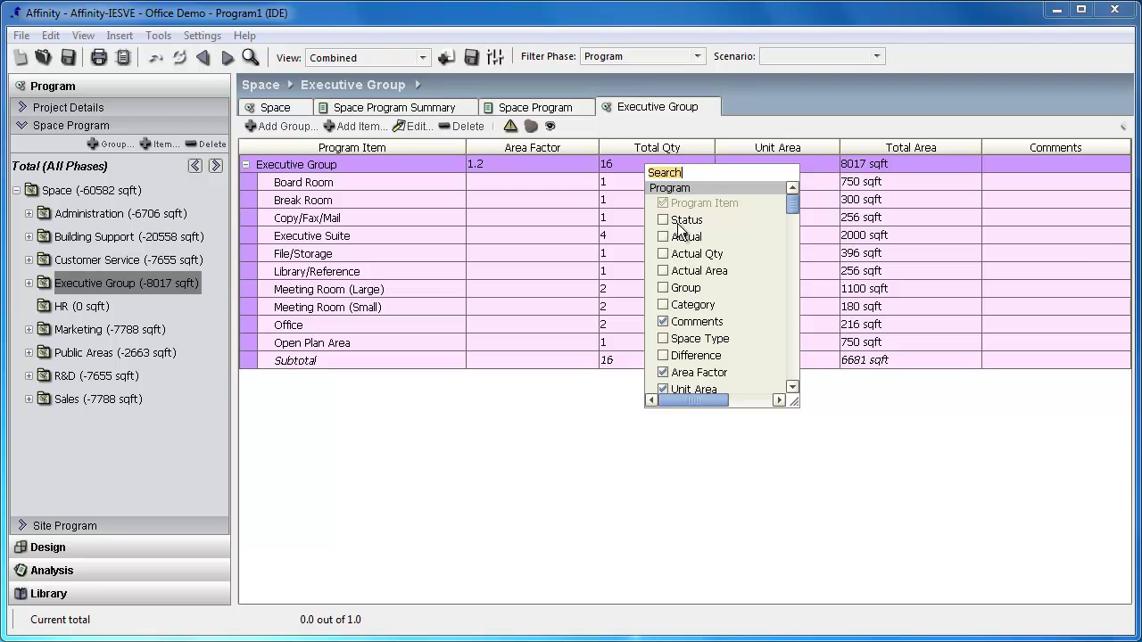
text(dimensions)
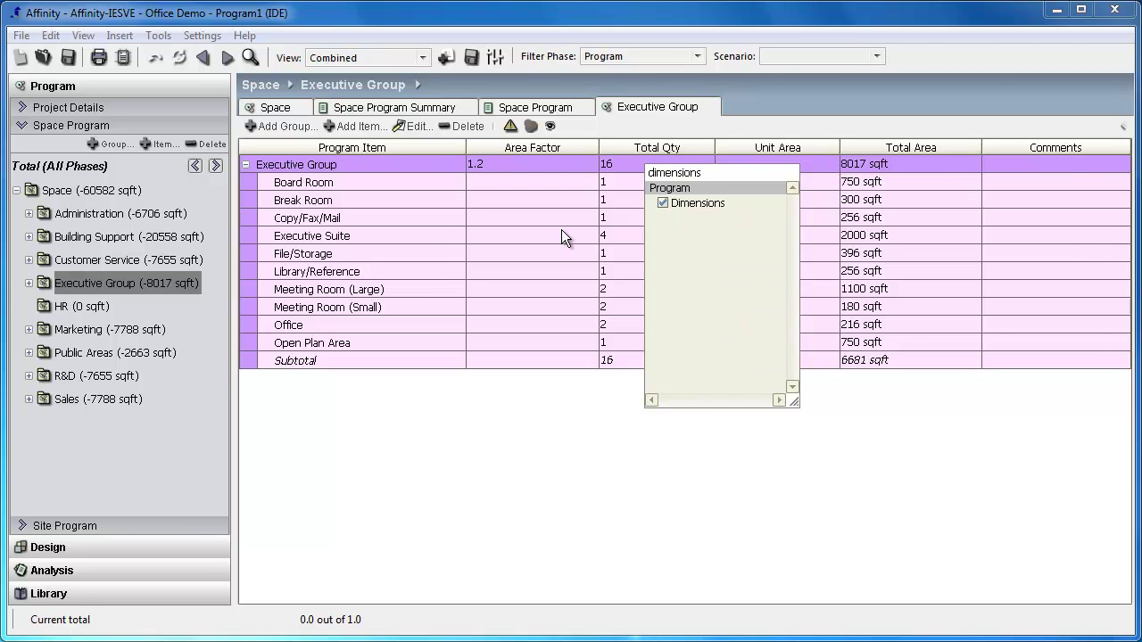
click(561, 234)
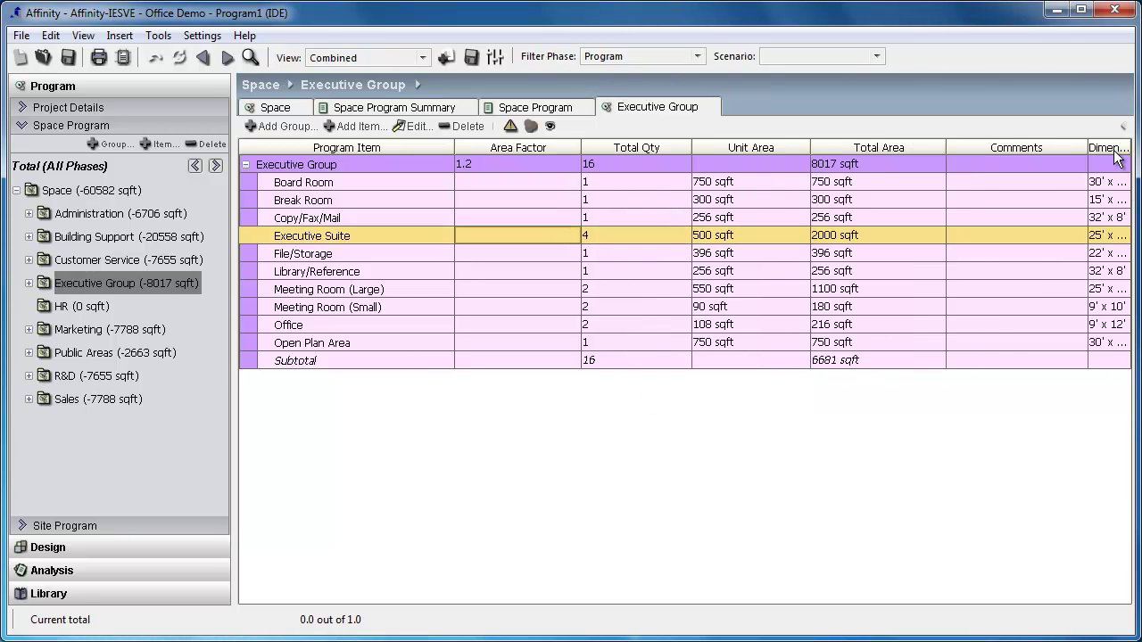
drag(1117, 156, 1067, 151)
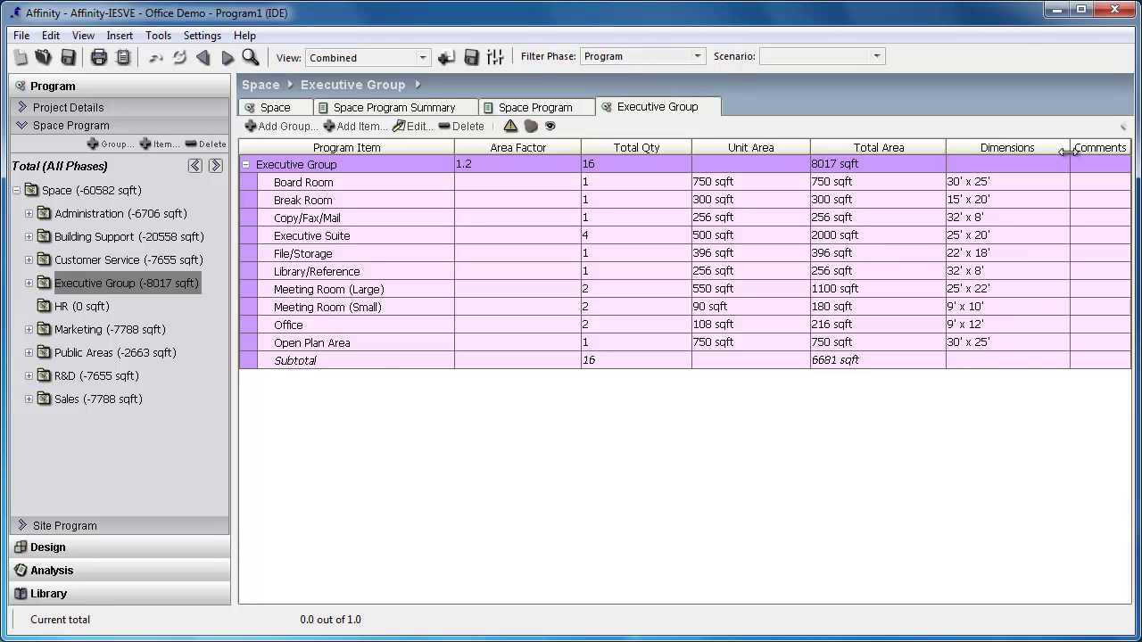
click(276, 107)
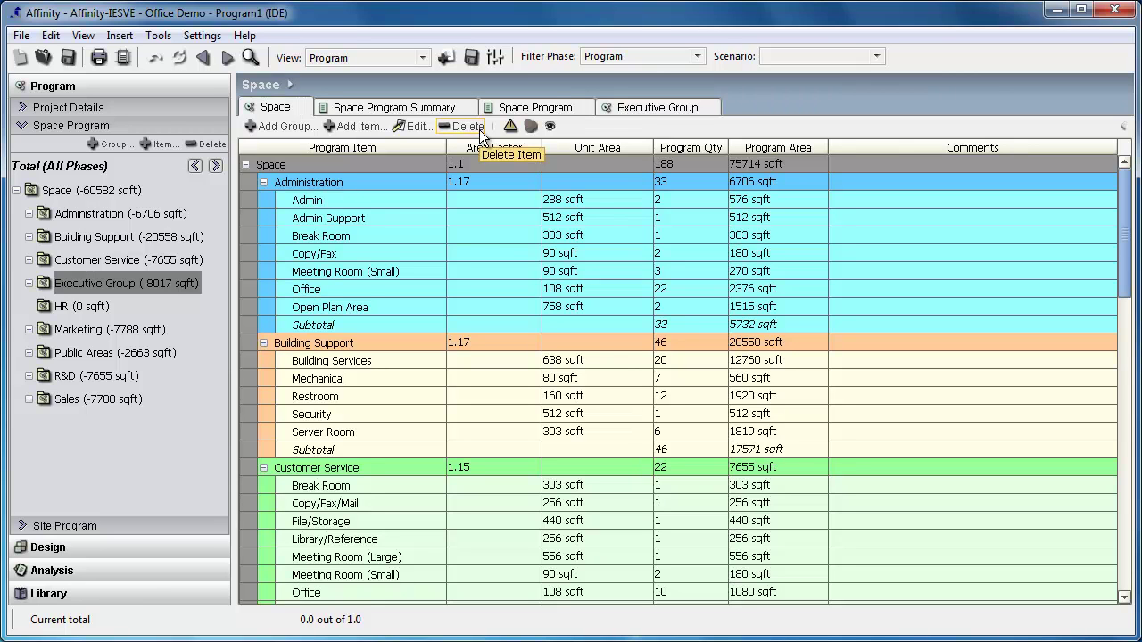
Review the Space Program Summary, then the detailed Space Program Report with department totals.
click(434, 108)
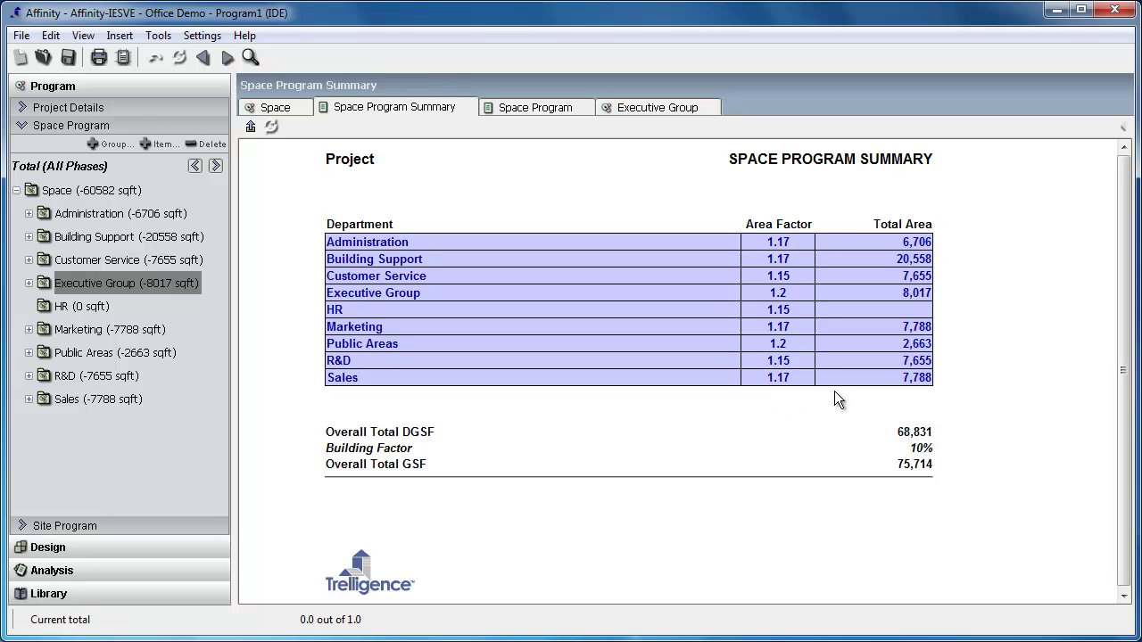
click(560, 111)
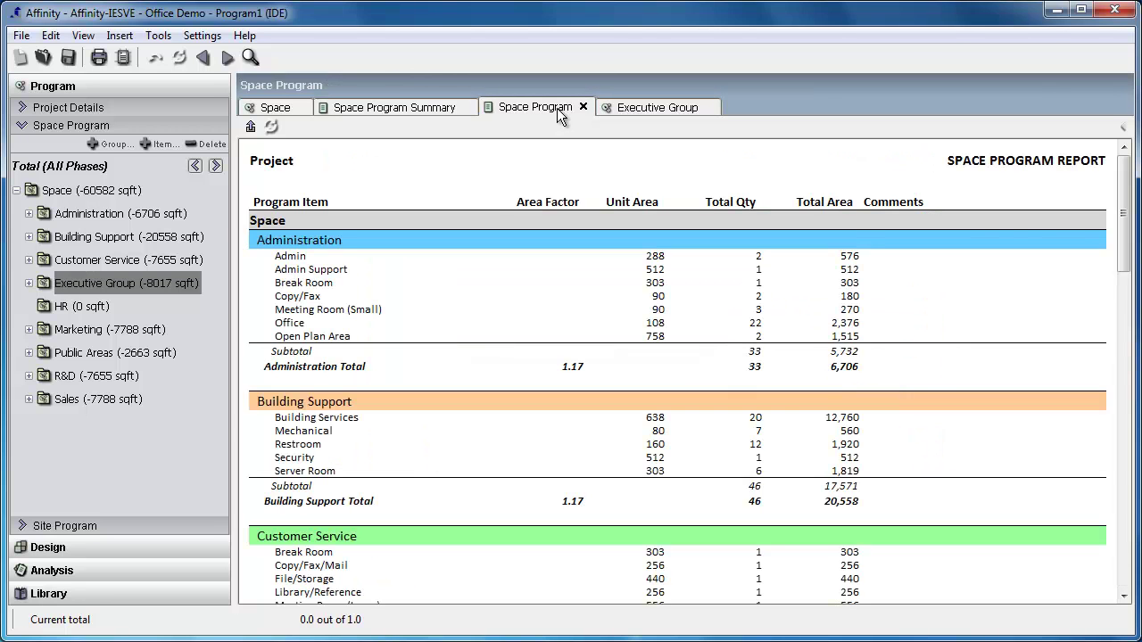
drag(1122, 205, 1129, 517)
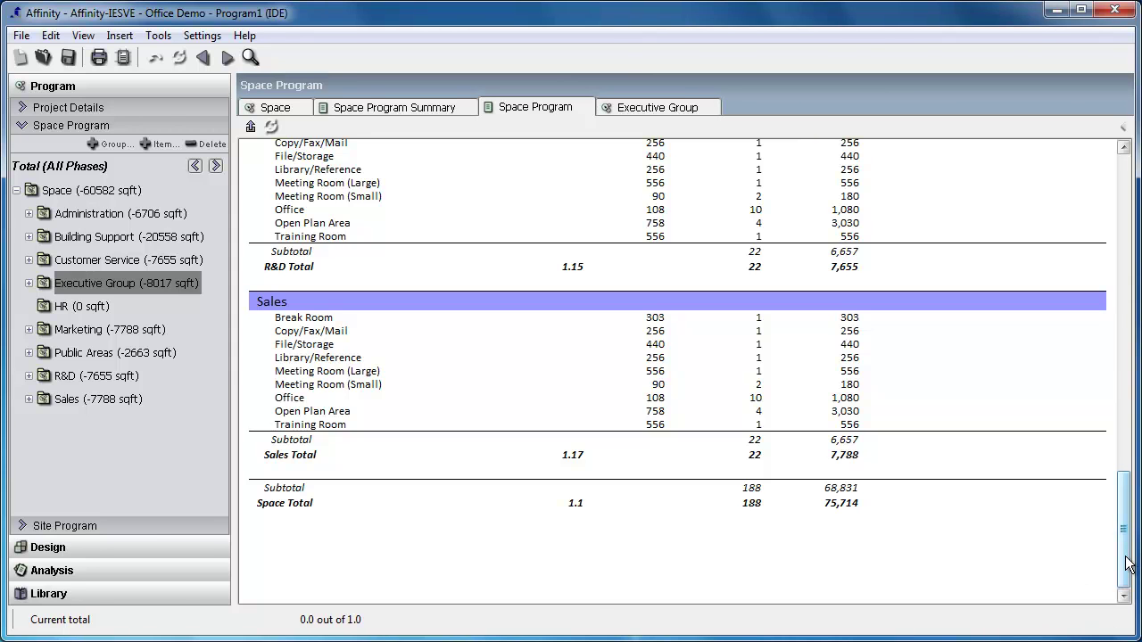
drag(1126, 563, 1121, 237)
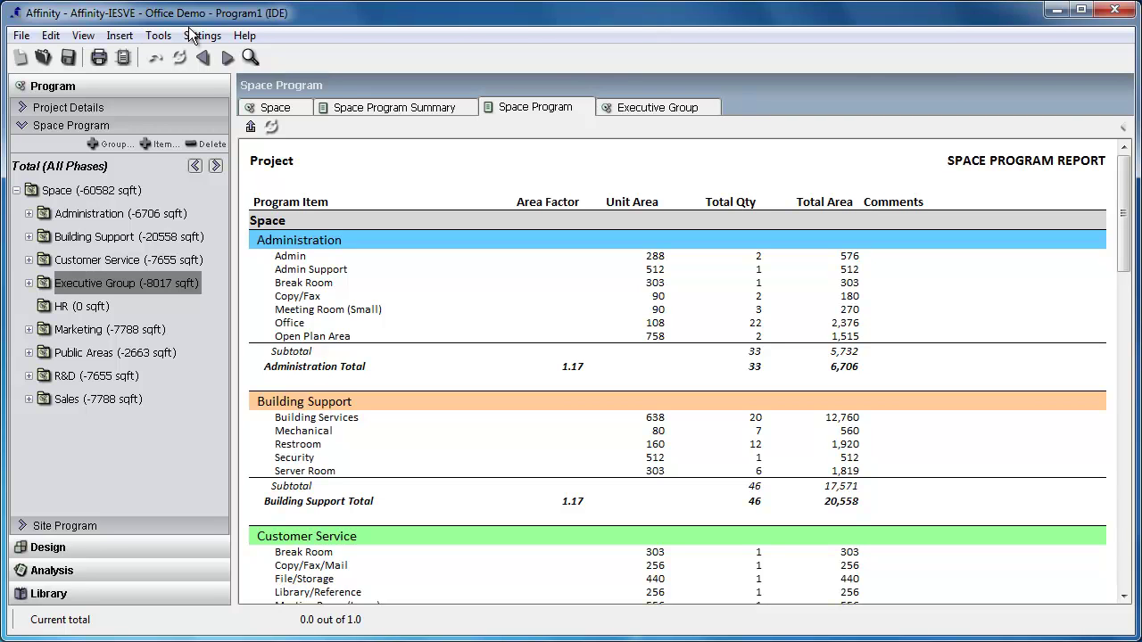
click(158, 36)
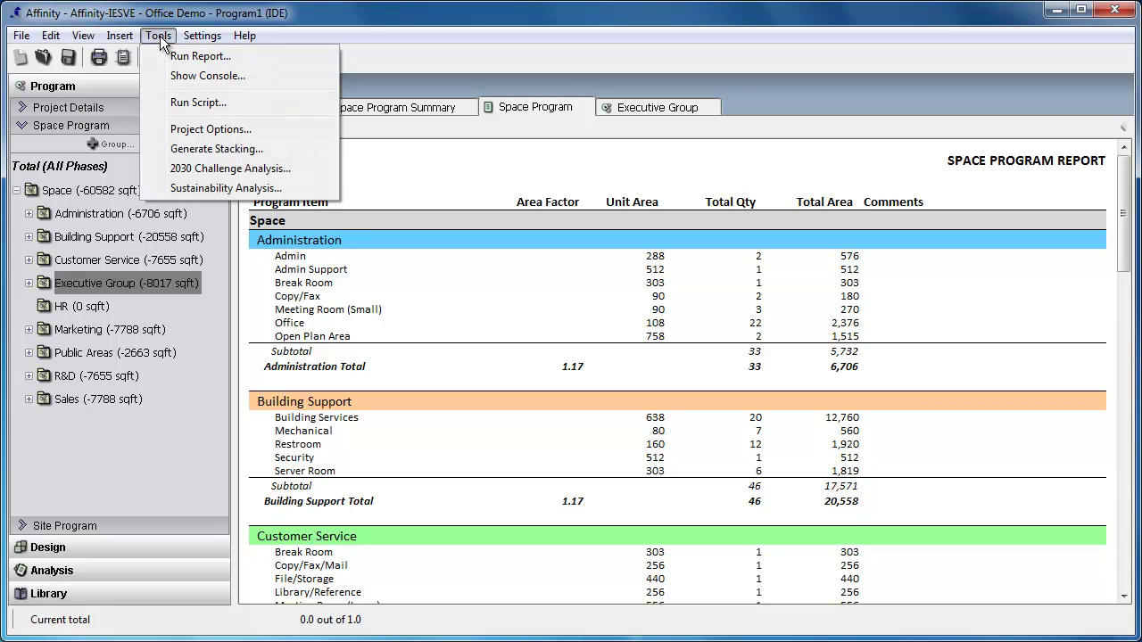
In Project Options, set building type administrative/professional, longitude -87.54 and latitude 41.86.
click(210, 130)
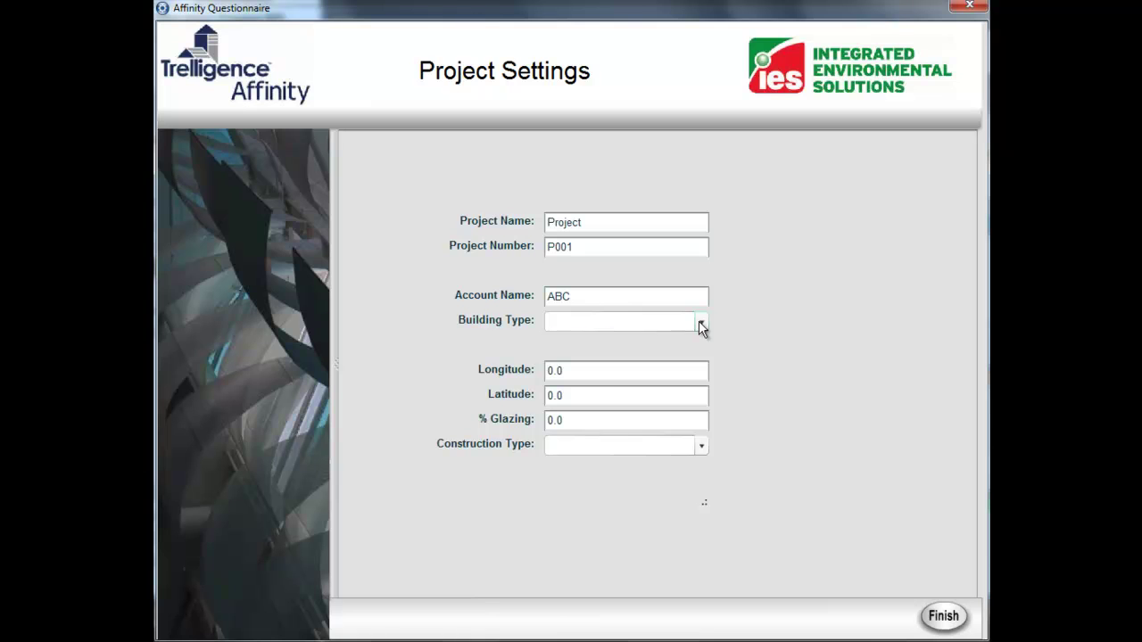
click(701, 324)
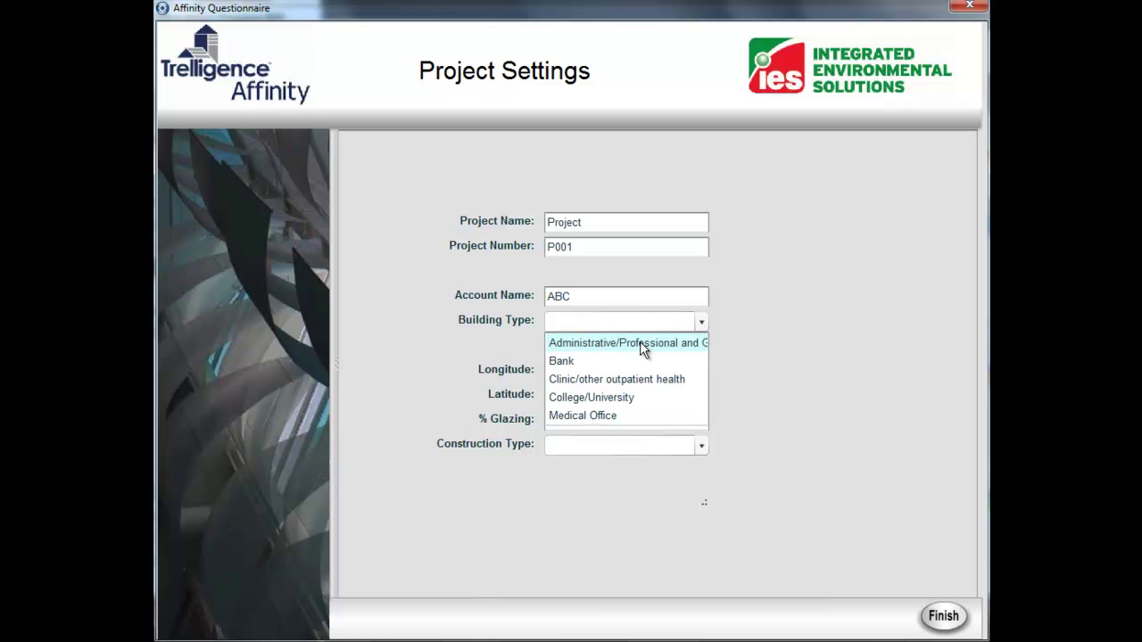
click(640, 346)
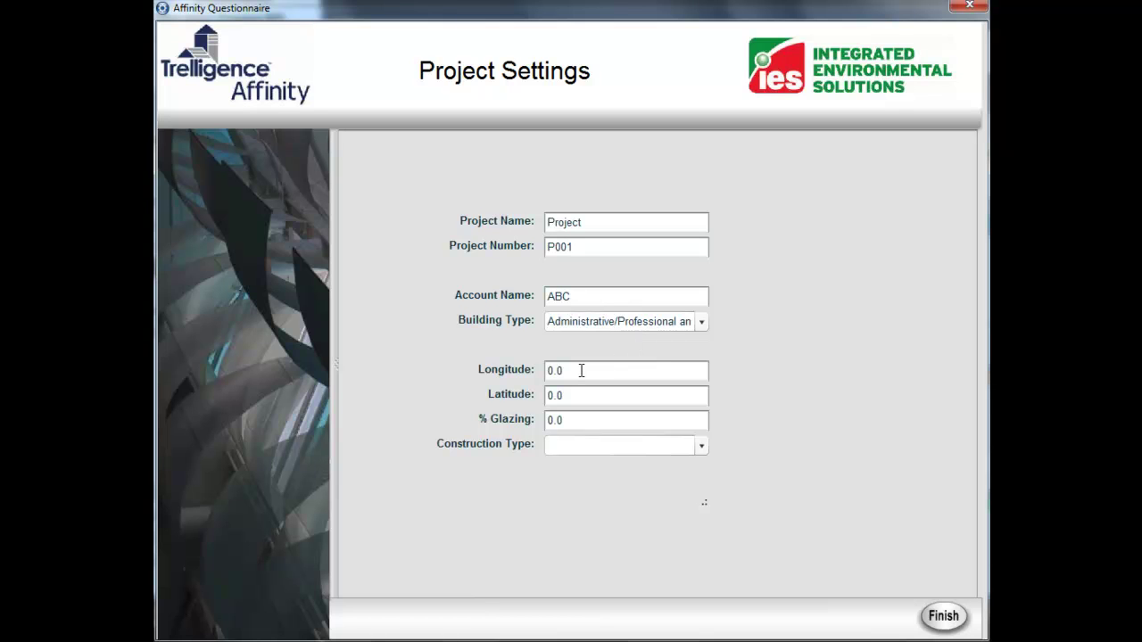
drag(581, 371, 538, 372)
text(-87.54)
drag(599, 398, 518, 390)
text(41.86)
Set glazing to 25% and construction to Brick / Block Wall, then submit the settings.
drag(568, 421, 542, 419)
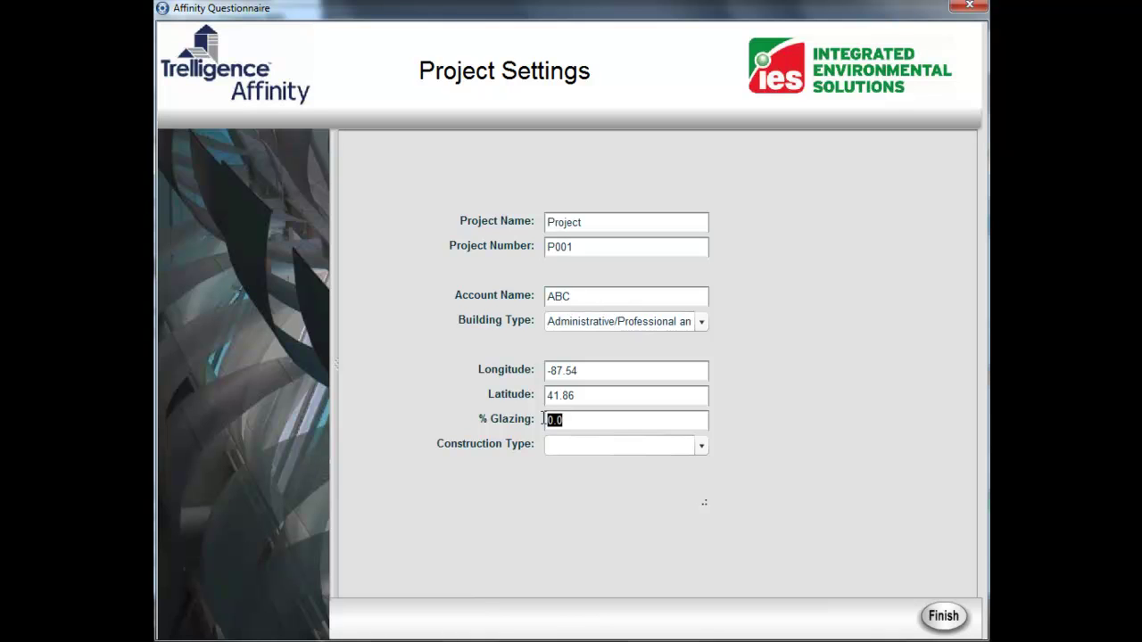
text(25%)
key(Tab)
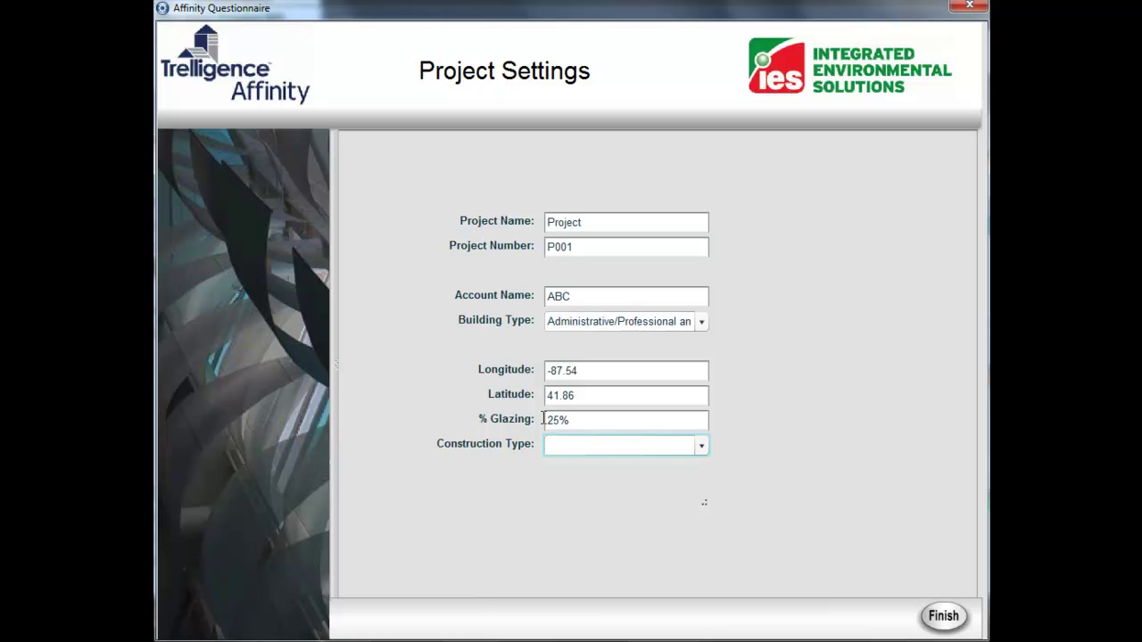
click(702, 447)
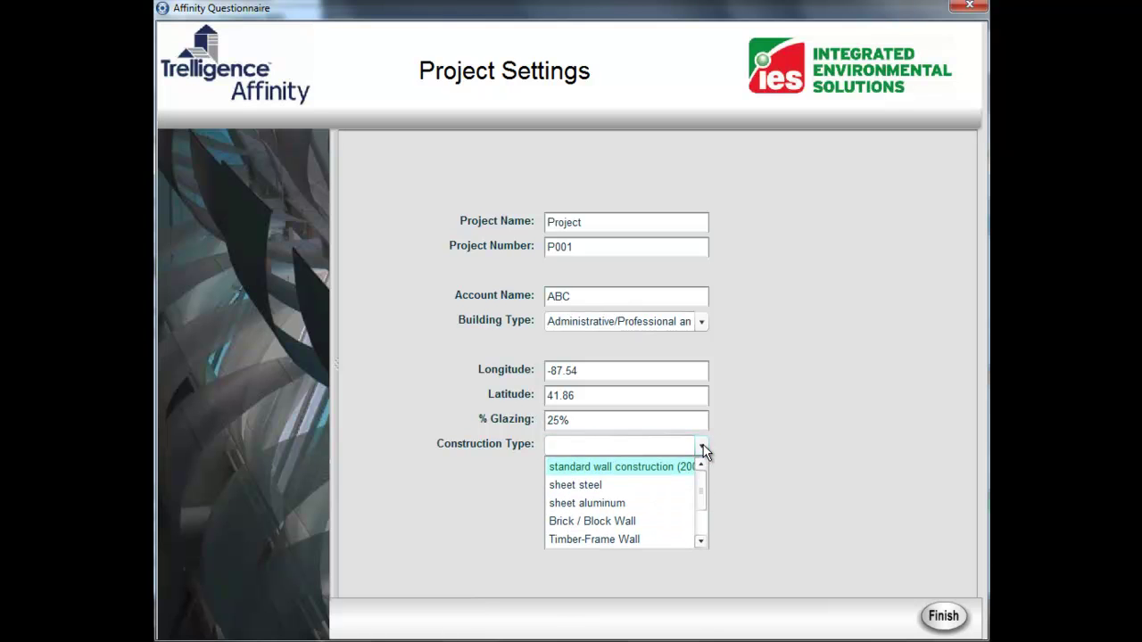
click(617, 521)
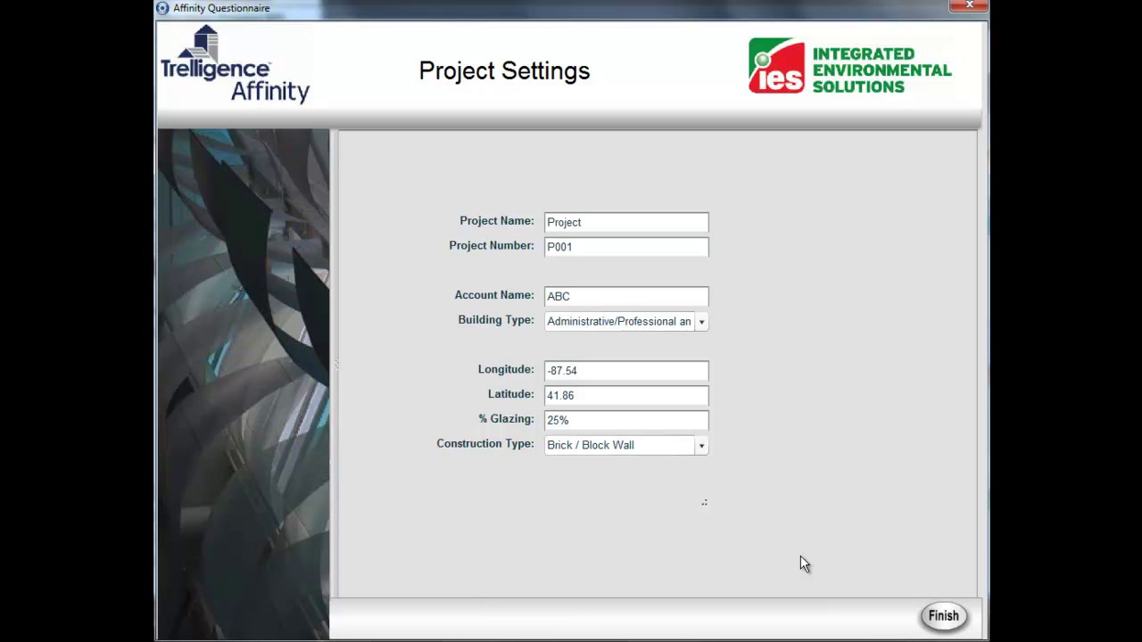
click(943, 622)
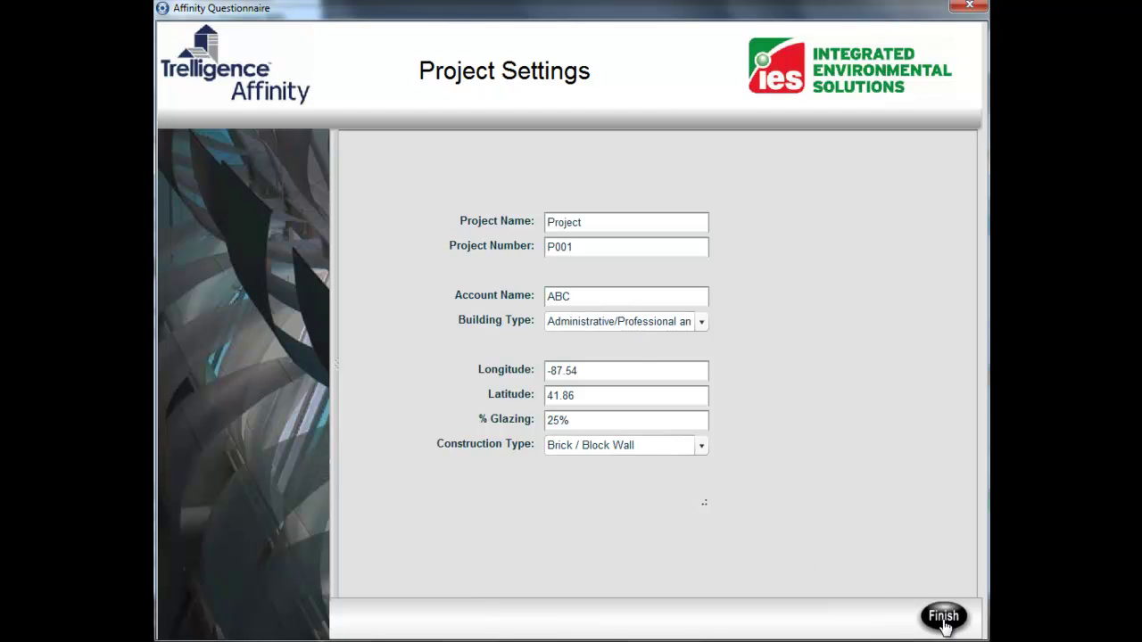
click(523, 355)
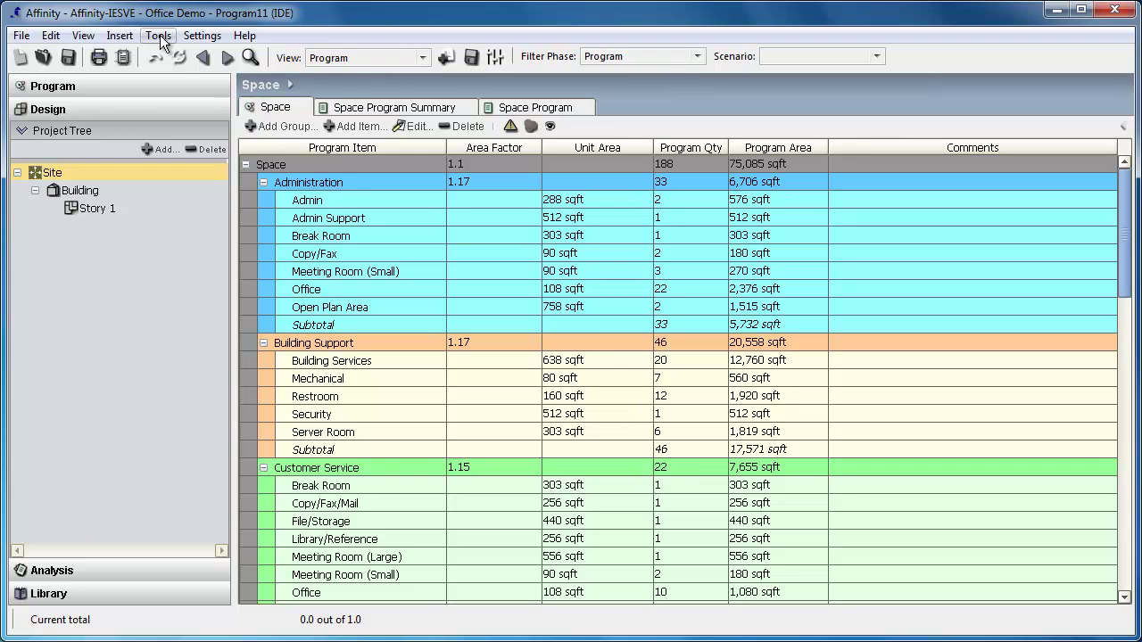
Generate building stacking with a 16000 floor area into the Large Footprint scenario.
click(160, 35)
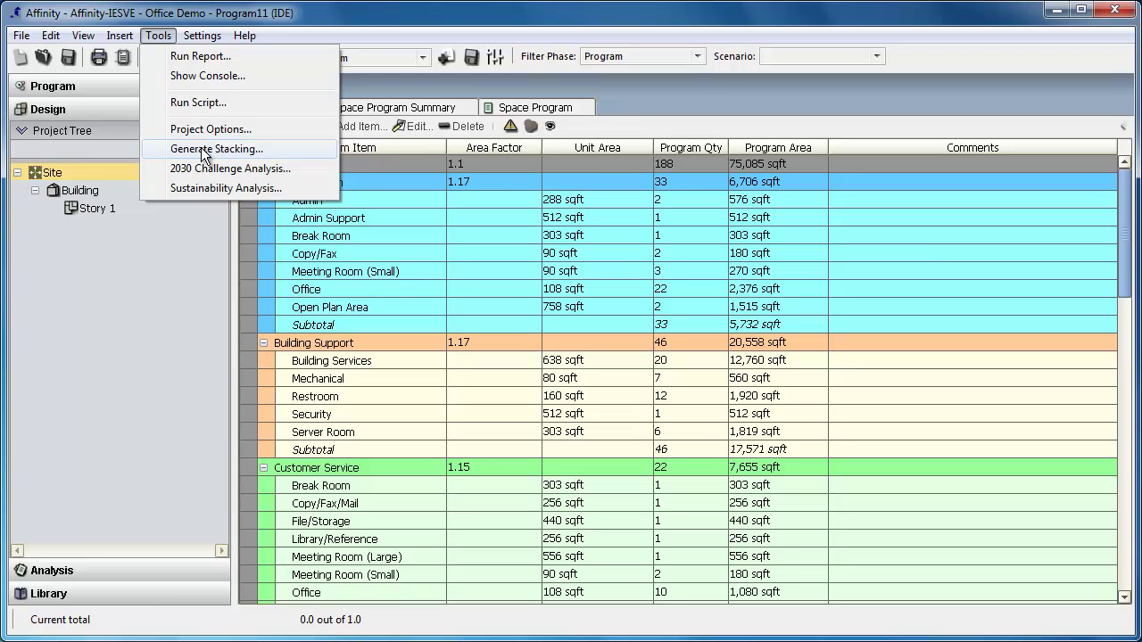
click(202, 151)
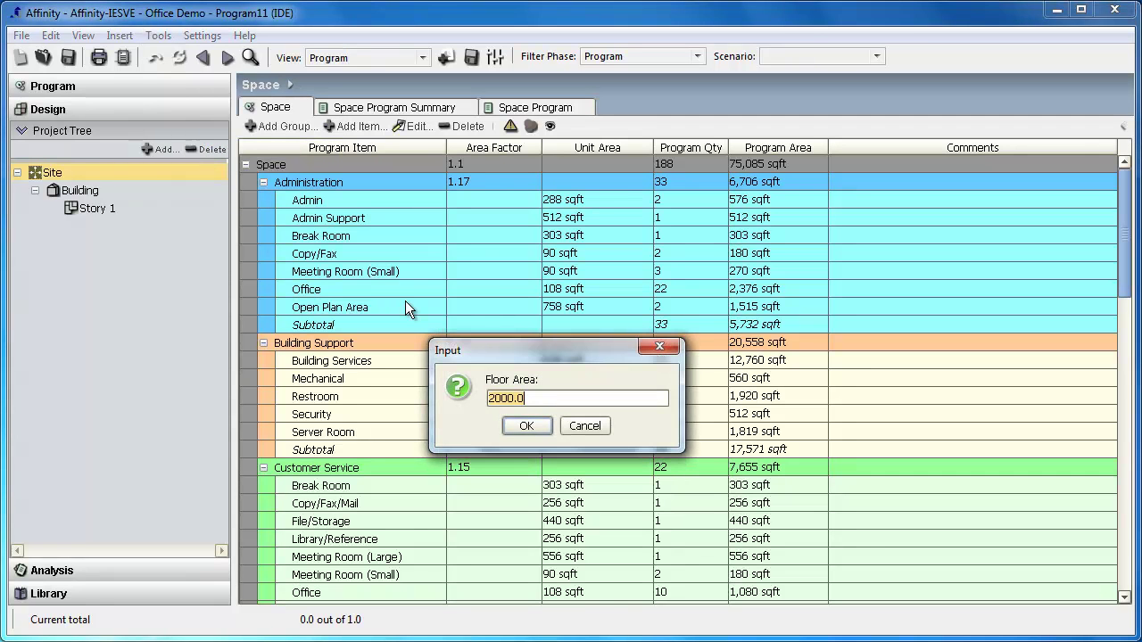
text(16000)
key(Return)
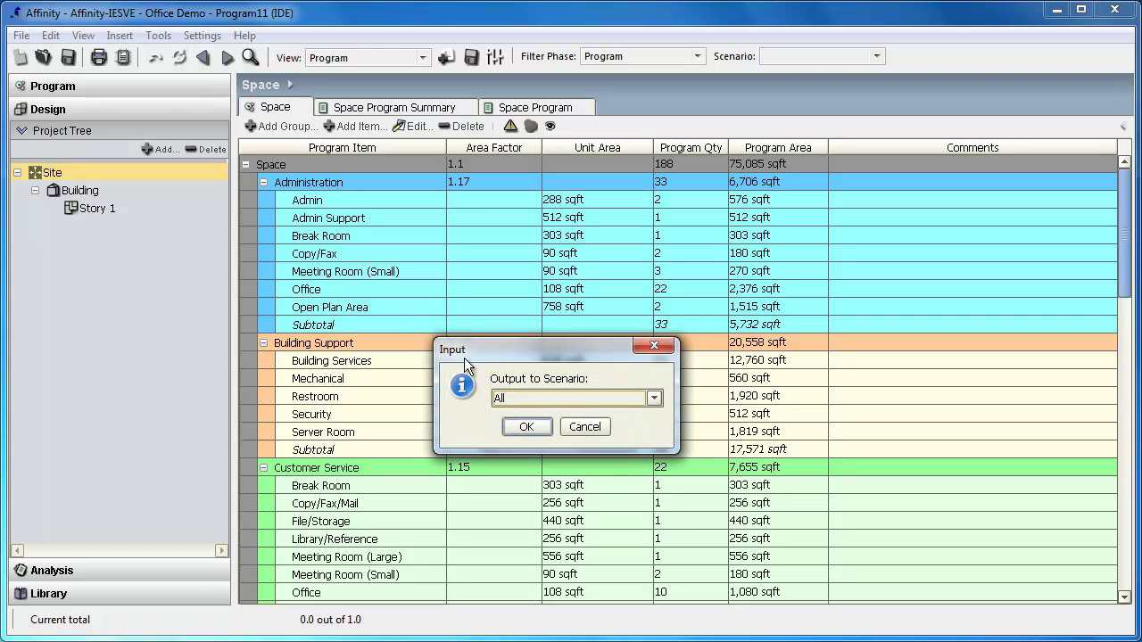
click(654, 398)
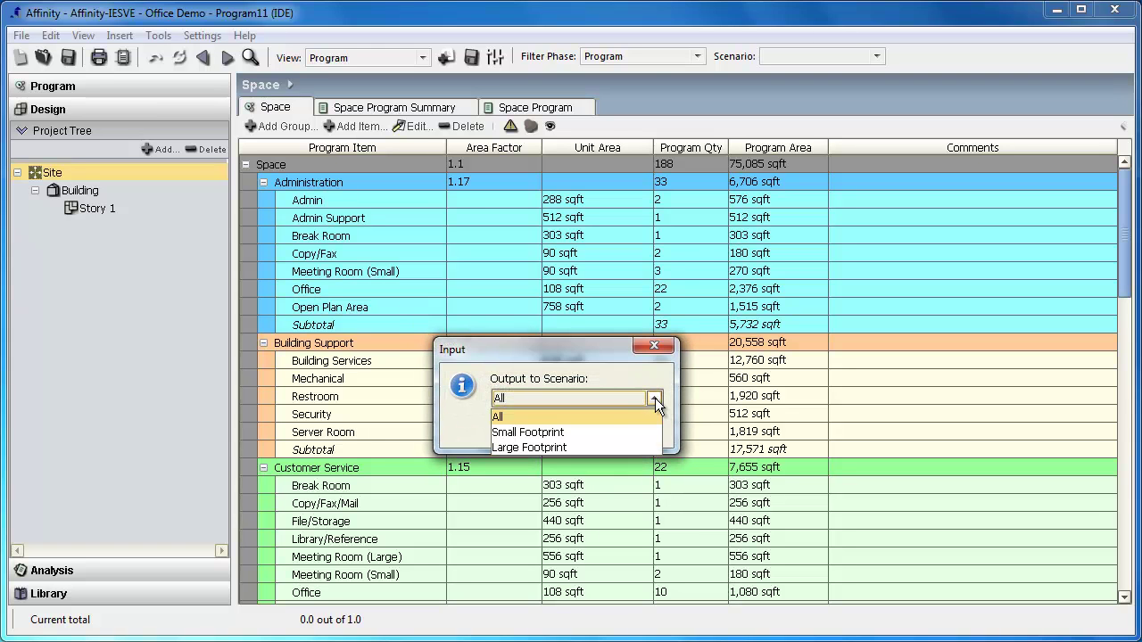
click(554, 450)
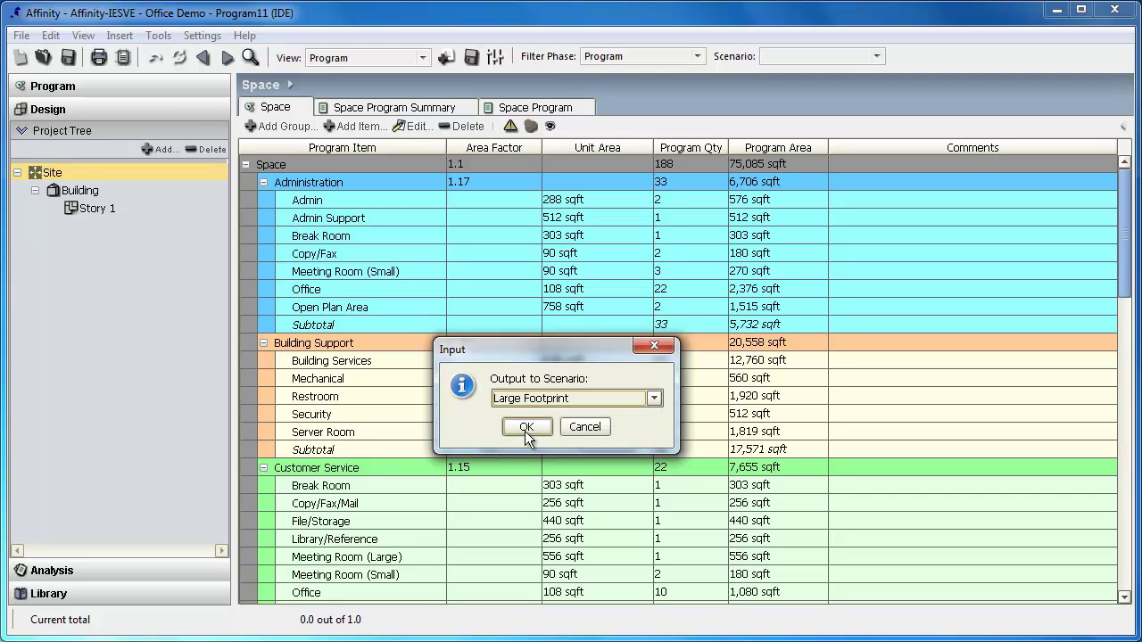
Accept the stacking, replace the existing layout, and expand Building to show Stories 1–4.
click(527, 426)
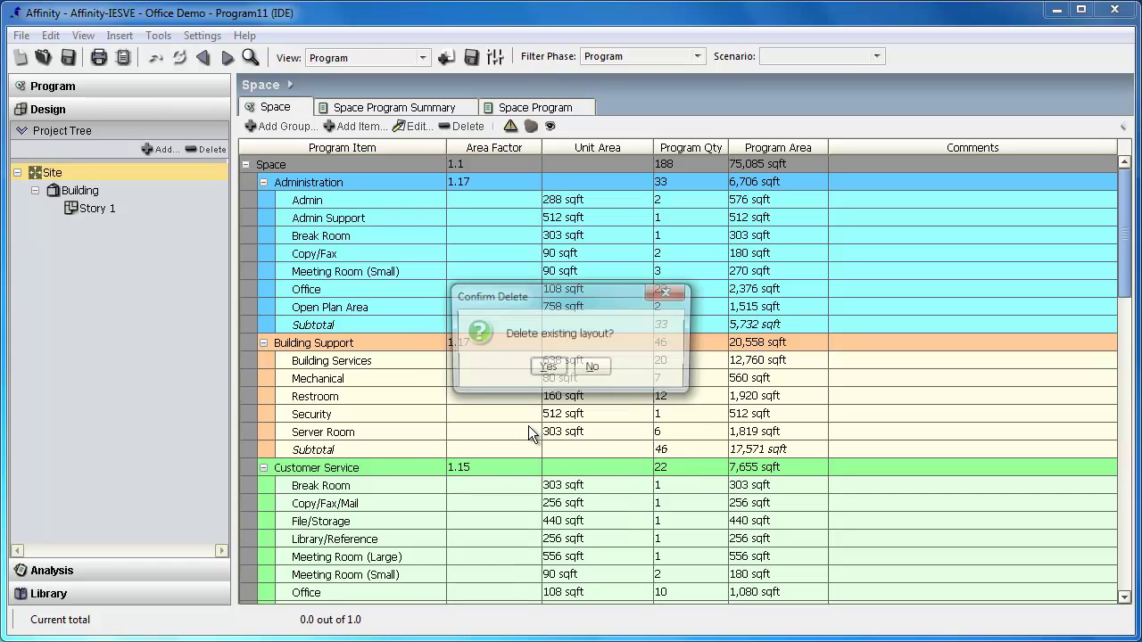
click(546, 367)
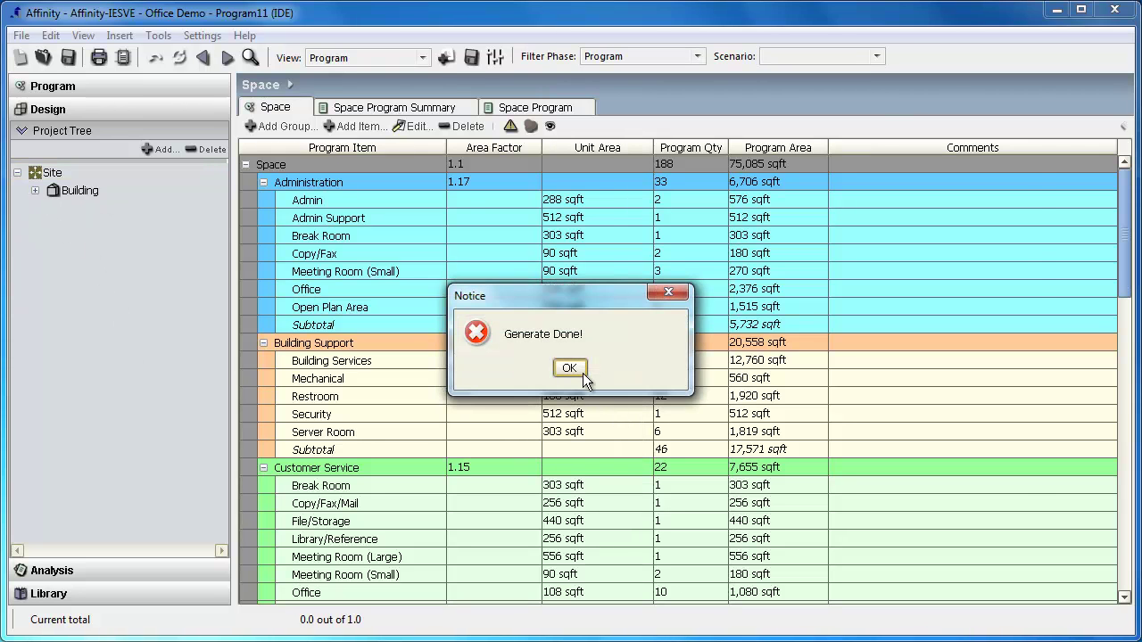
click(571, 369)
click(34, 190)
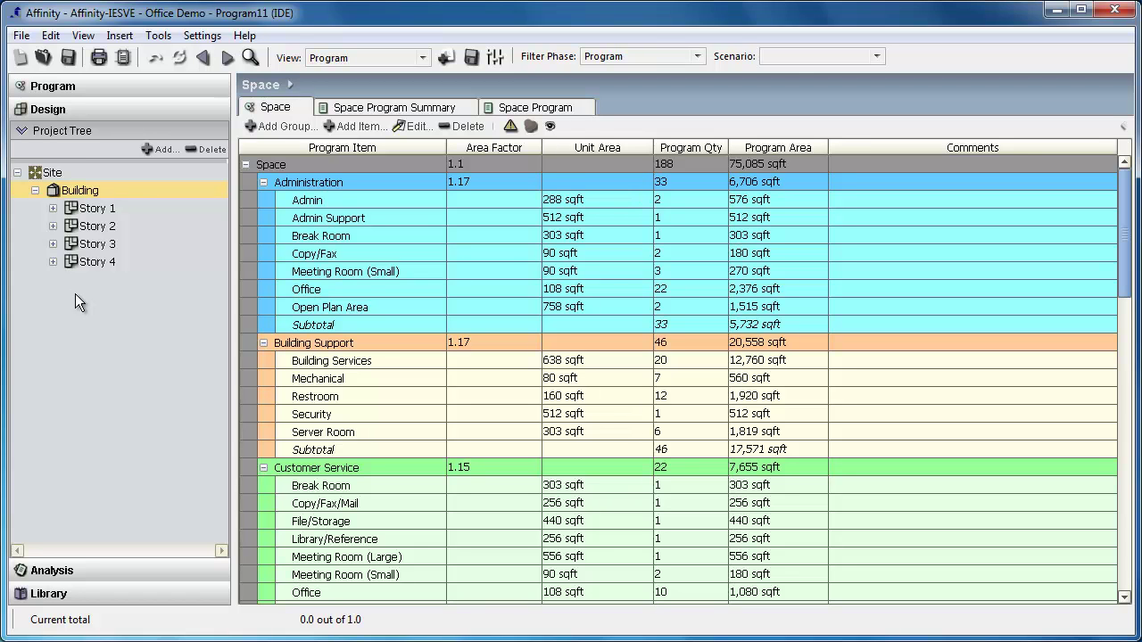
Show the building's plan diagram as a 3D Render View and bring up the Analysis list.
double_click(80, 190)
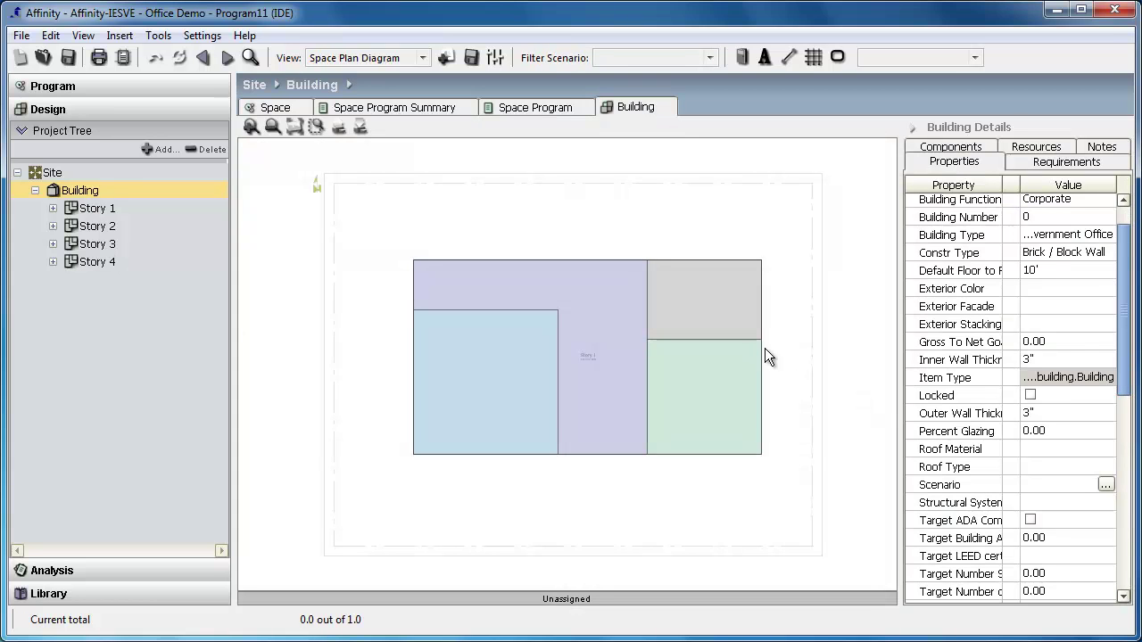
mouse_move(698, 364)
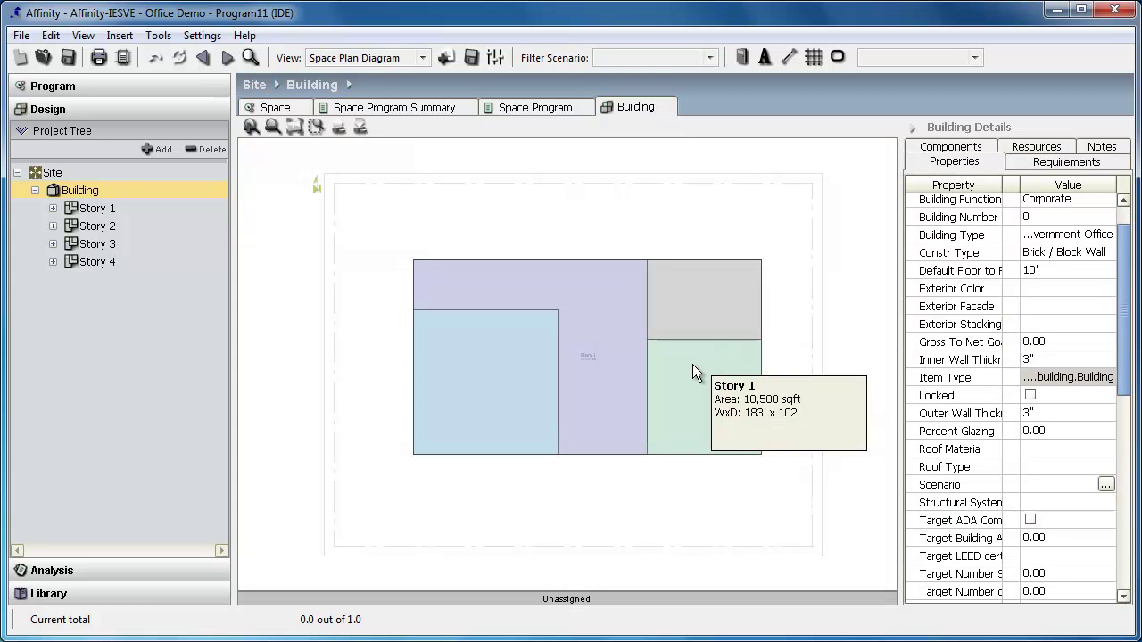
click(422, 58)
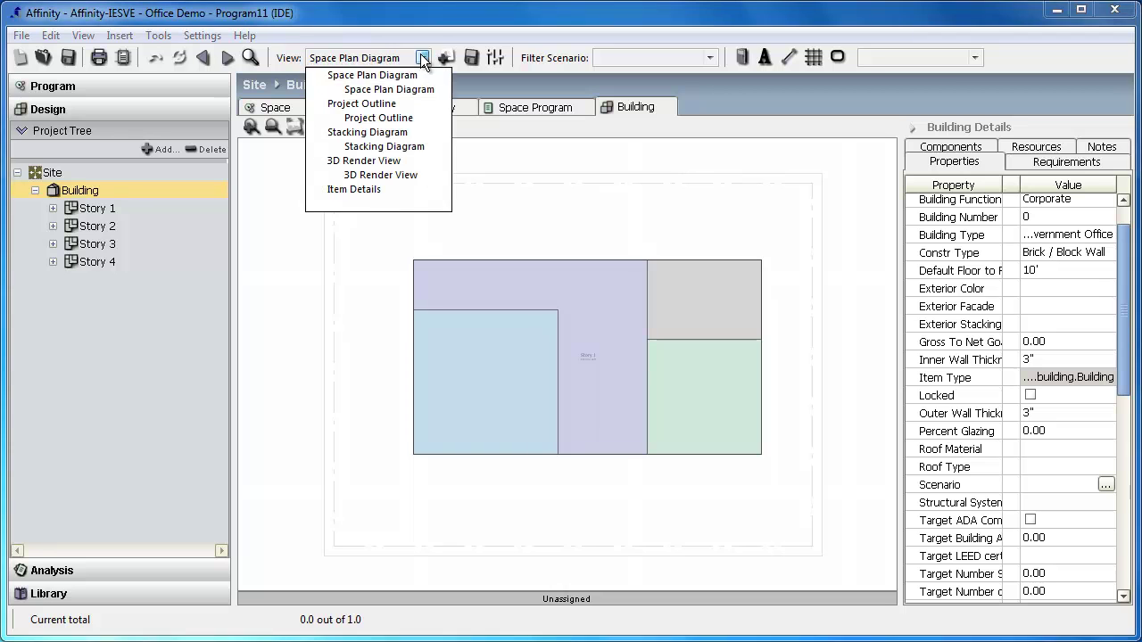
click(362, 175)
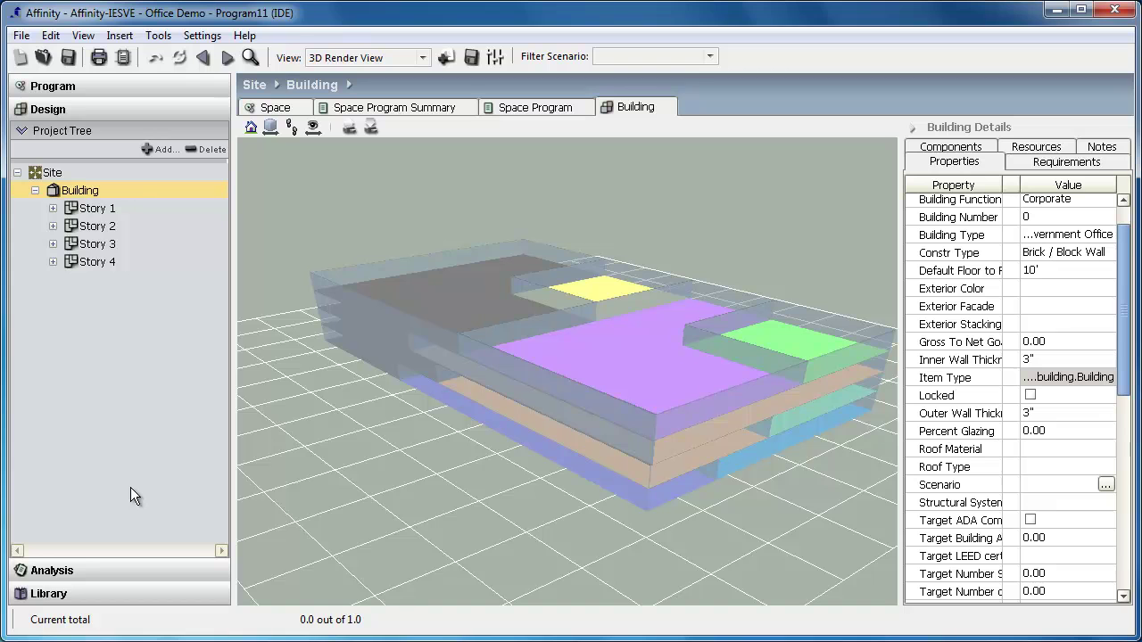
click(82, 570)
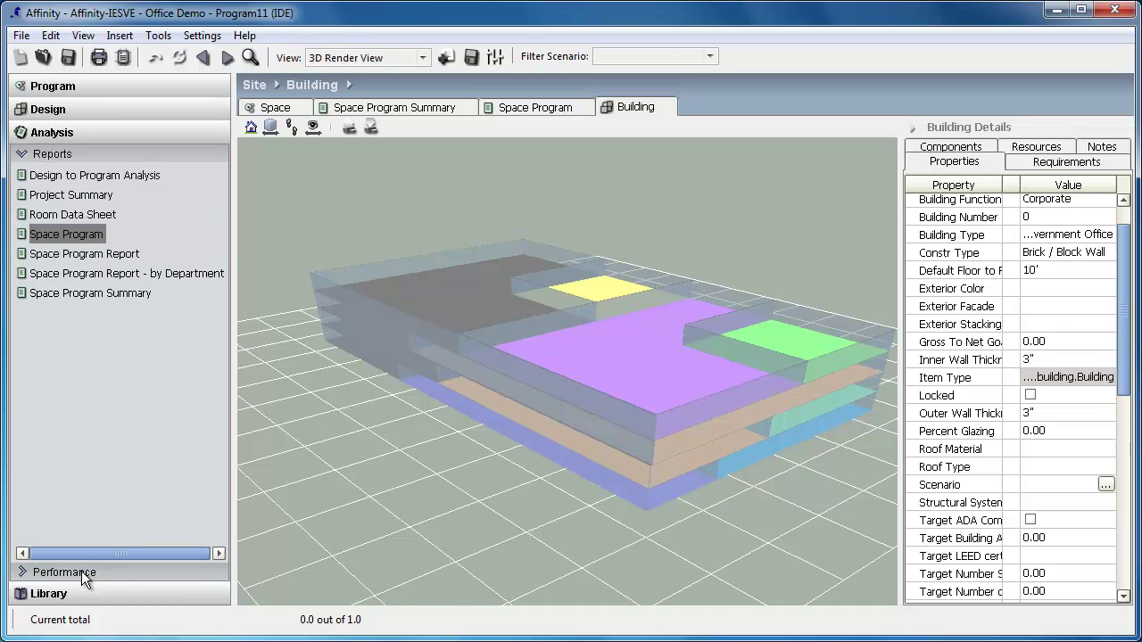
Run the Climate Review report under Performance for Chicago/Midway Airport.
click(24, 569)
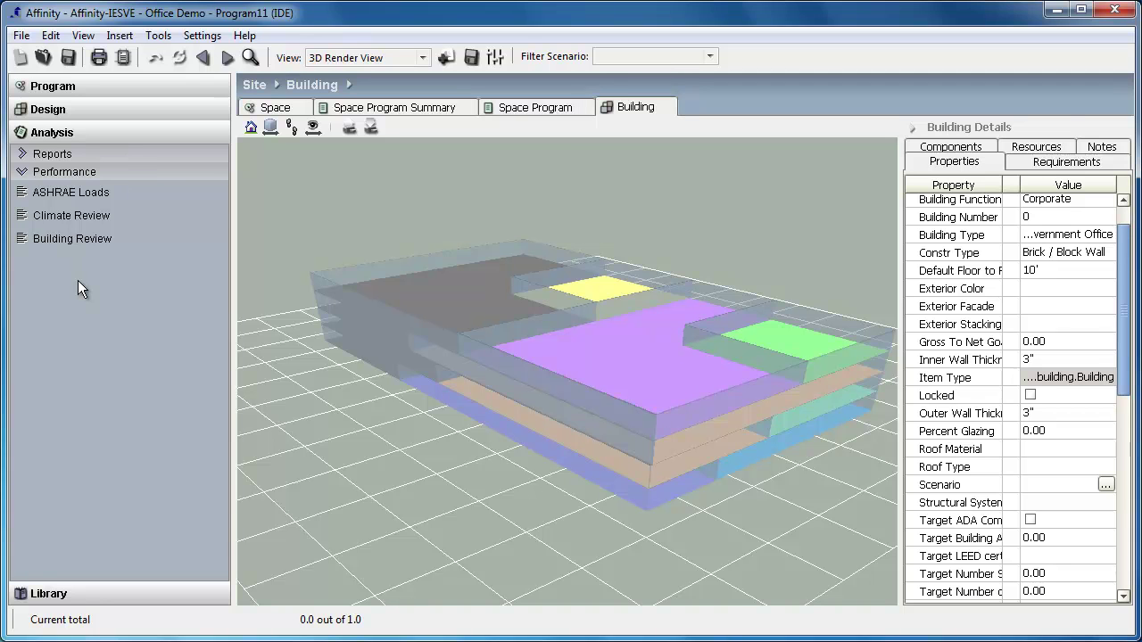
click(79, 219)
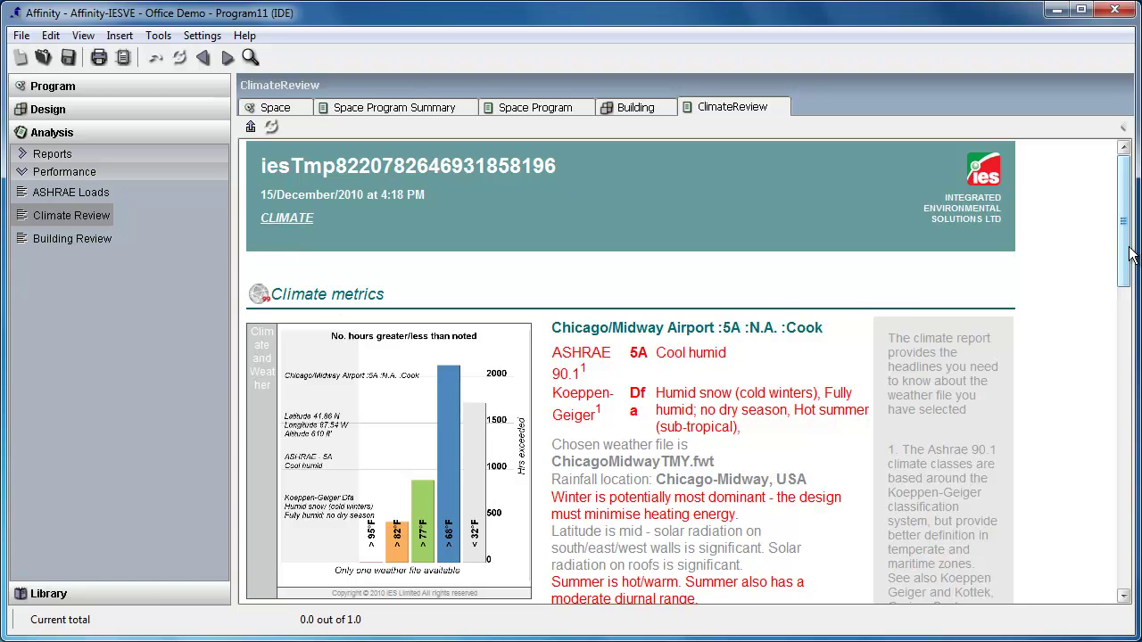
Read through the Climate Review, then run the Building Review report.
drag(1128, 254, 1126, 306)
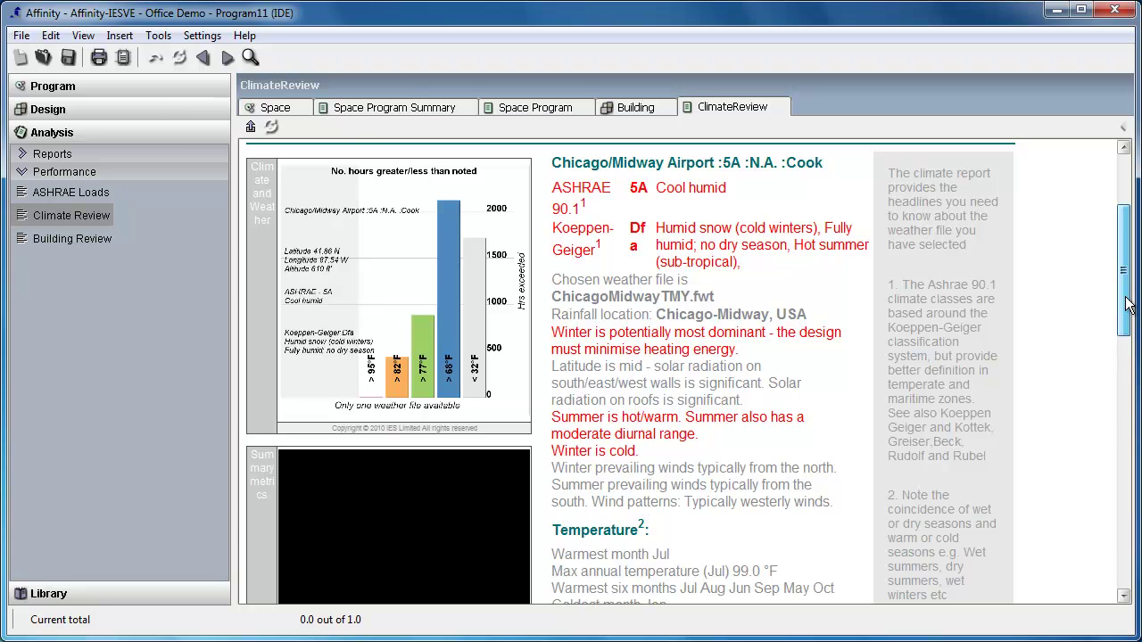
mouse_move(1127, 305)
mouse_down()
mouse_move(1126, 431)
mouse_move(1127, 288)
mouse_up()
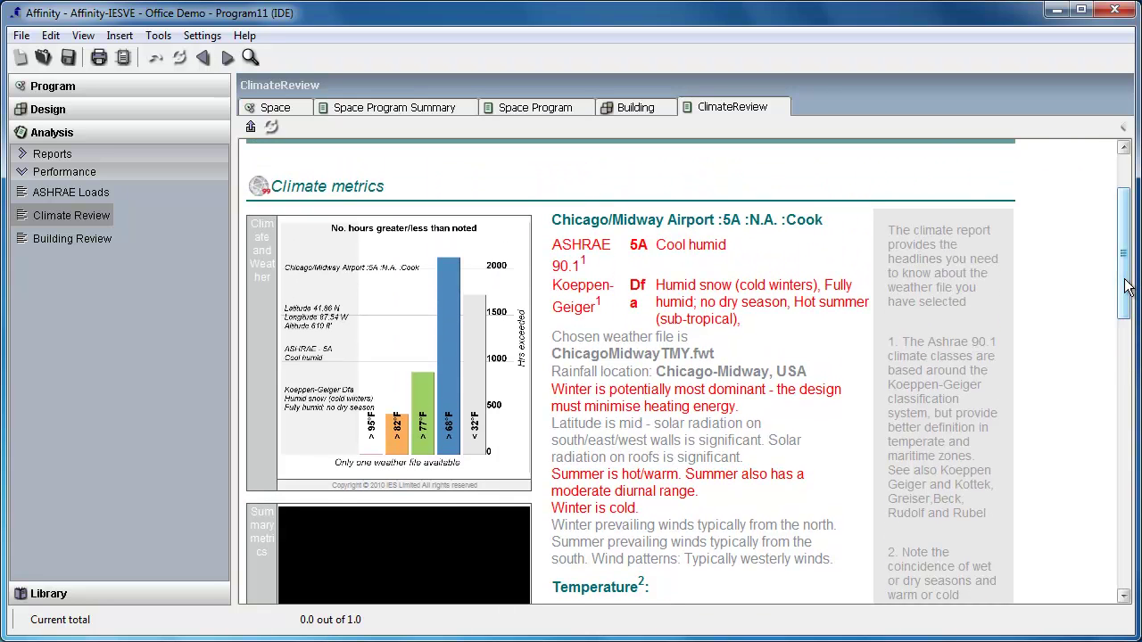
click(67, 236)
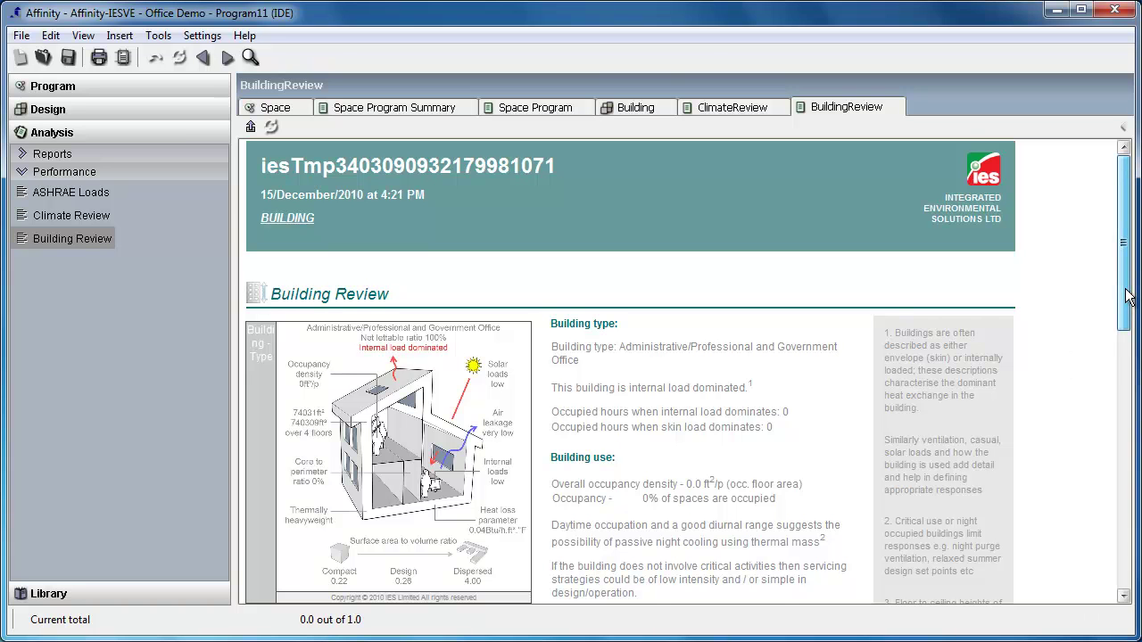
Scroll through the Building Review report.
mouse_move(1126, 297)
mouse_down()
mouse_move(1130, 584)
mouse_move(1121, 300)
mouse_up()
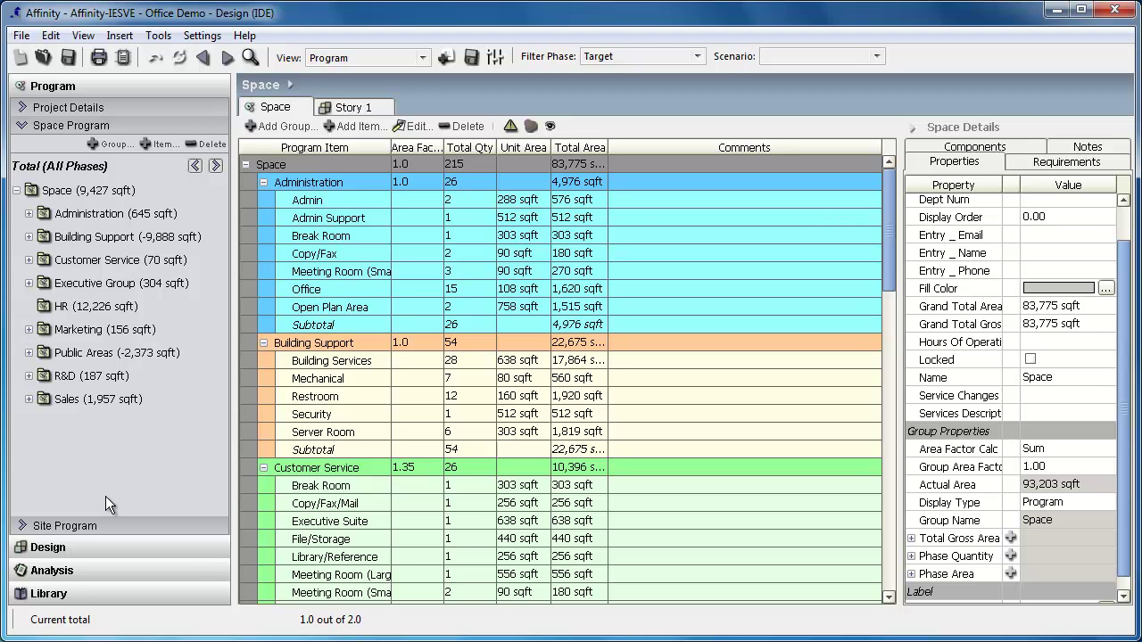
Open the Design's Building plan as a 3D Render View of the seven-story building.
click(62, 545)
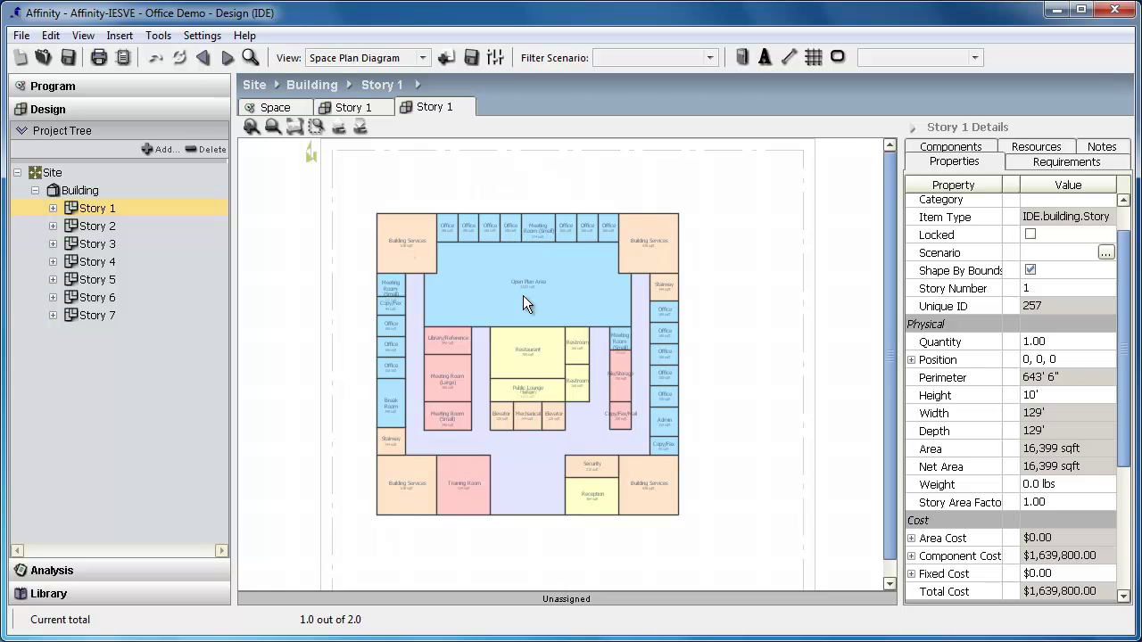
scroll(524, 297, up, 1)
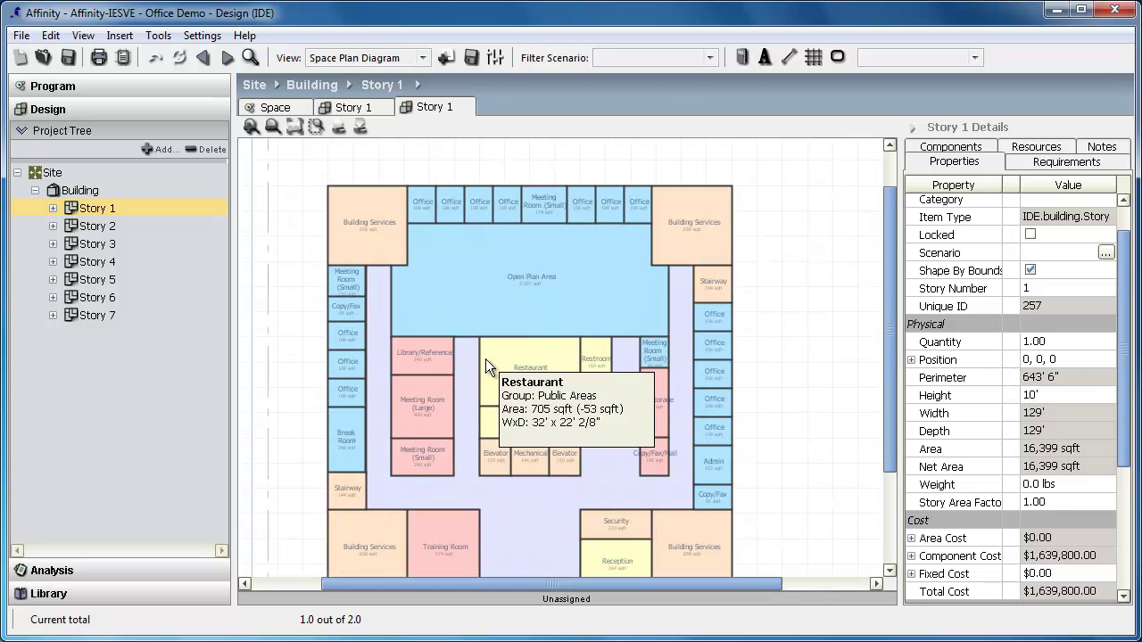
click(91, 194)
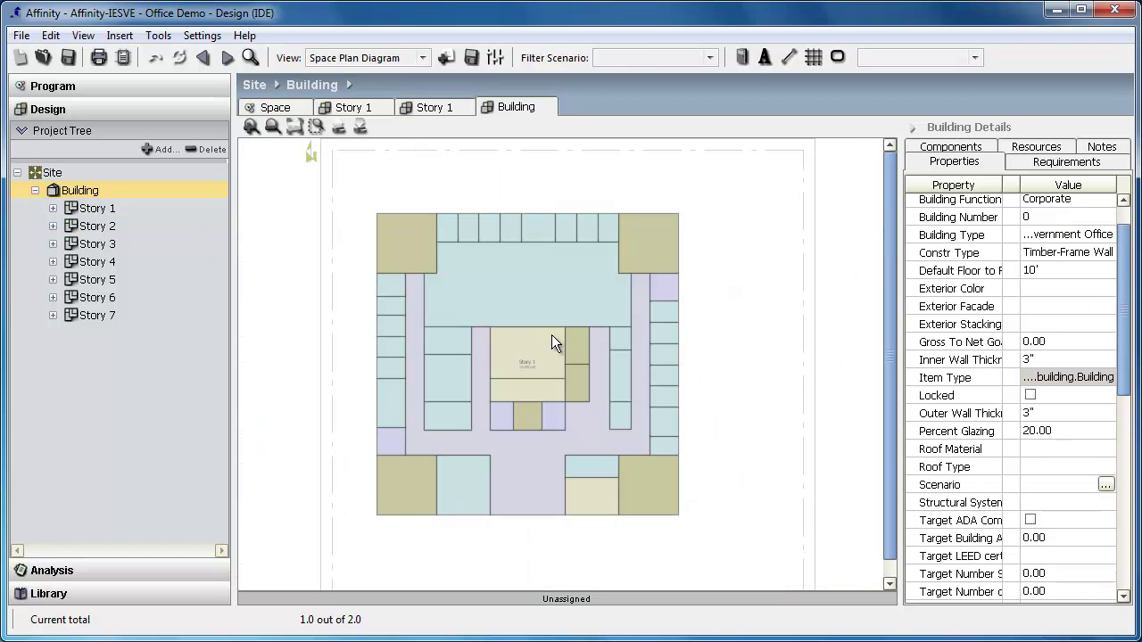
click(421, 57)
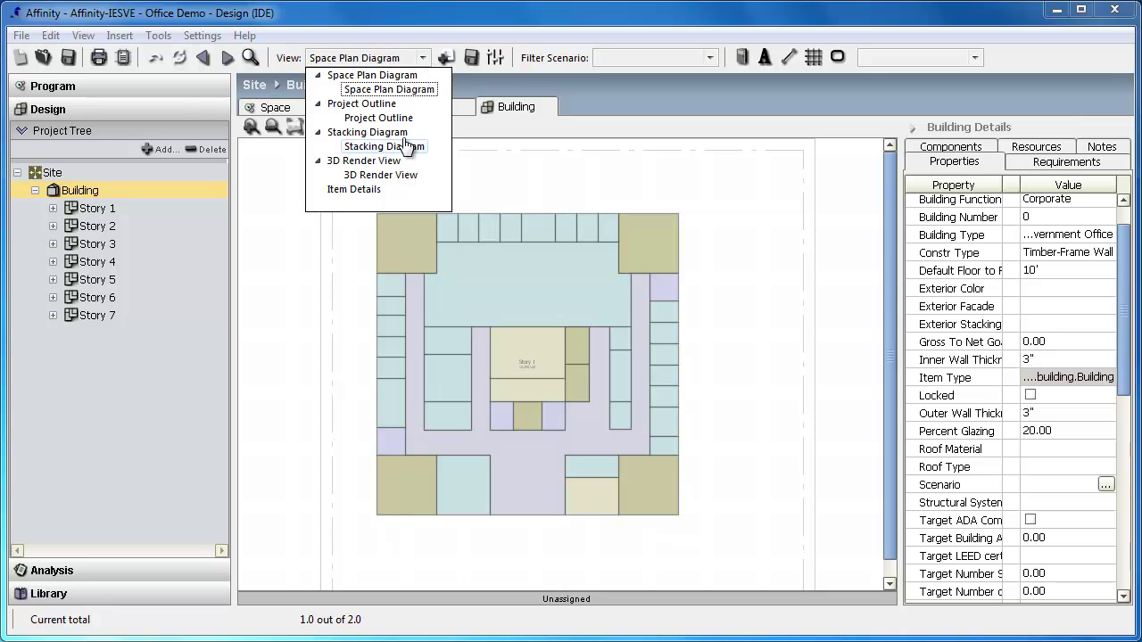
click(384, 176)
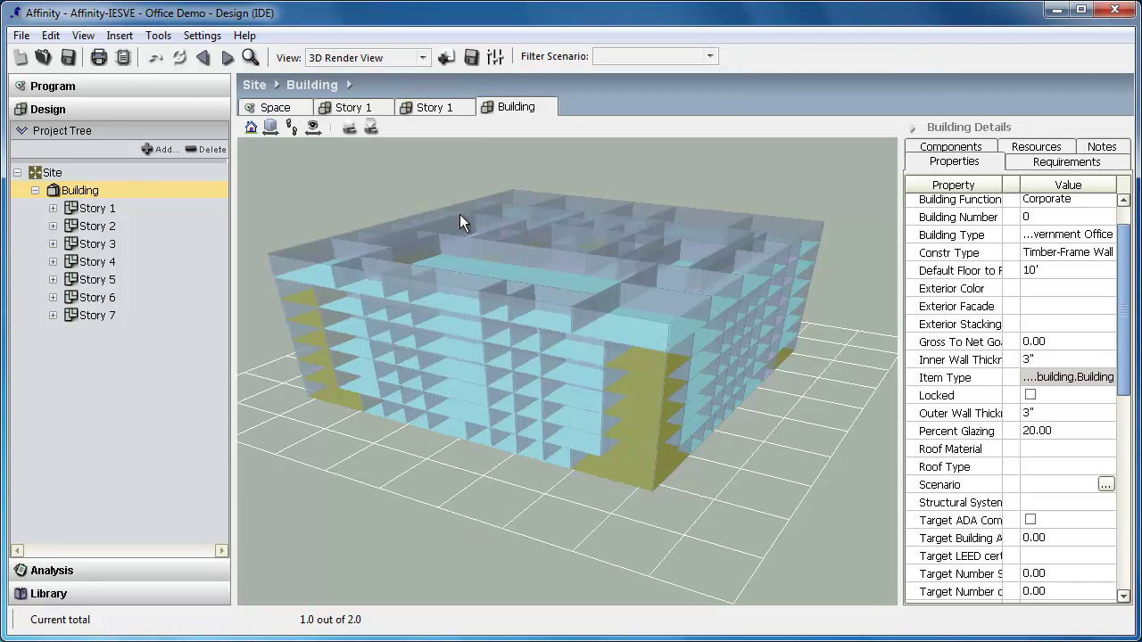
click(159, 36)
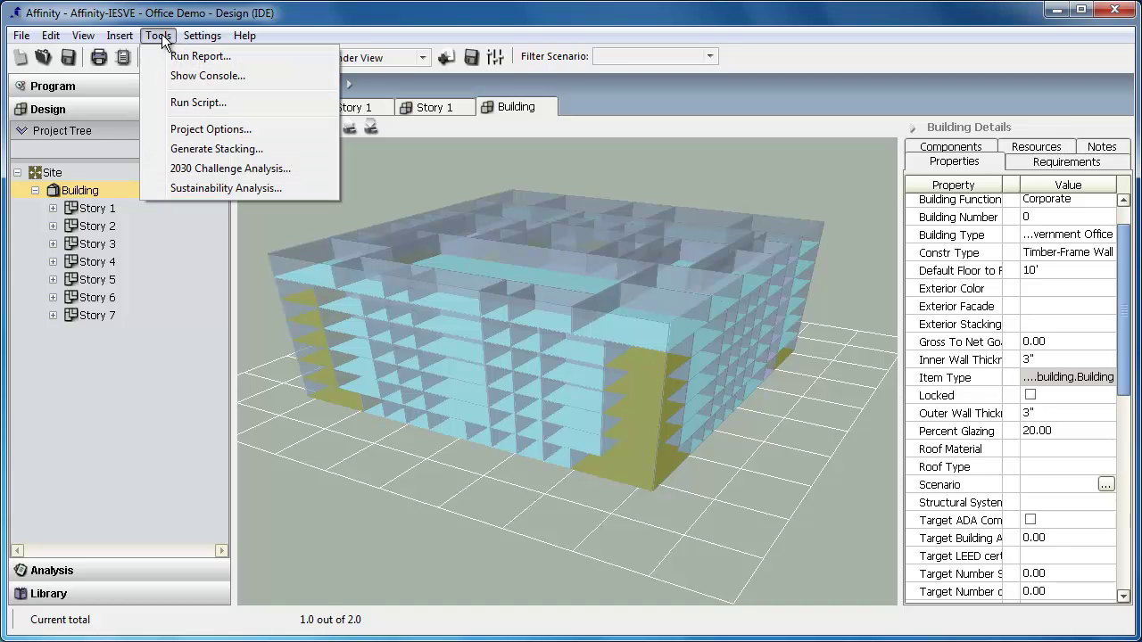
Run Sustainability Analysis to send the design into IES Virtual Environment.
click(186, 189)
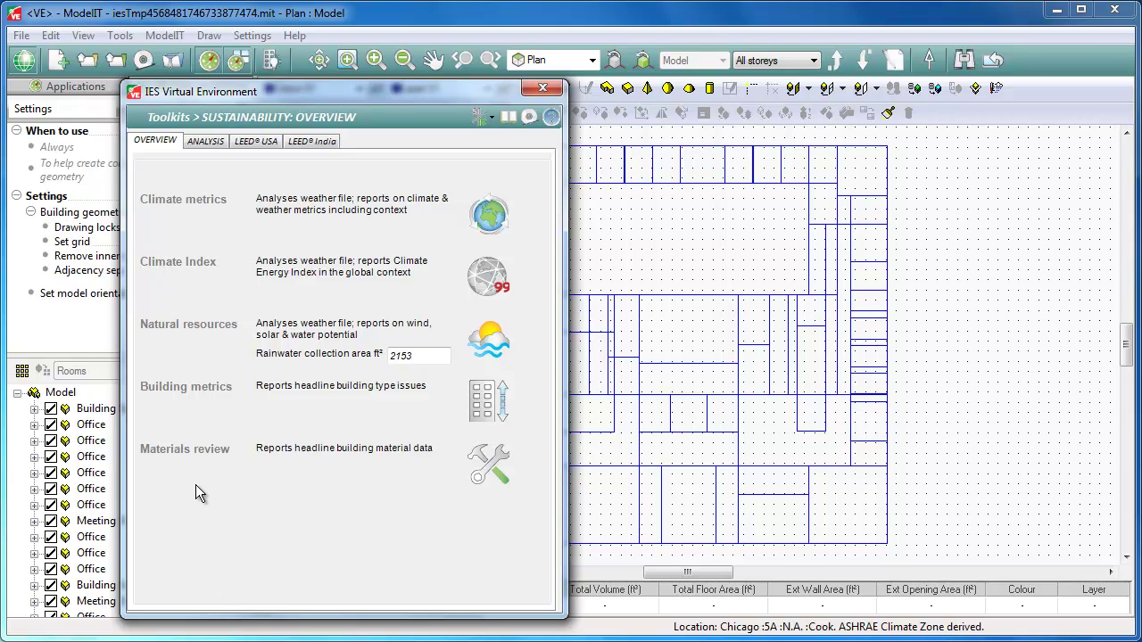
Look over the LEED USA credits, then bring up the energy, loads, shading and daylight analysis options.
click(253, 143)
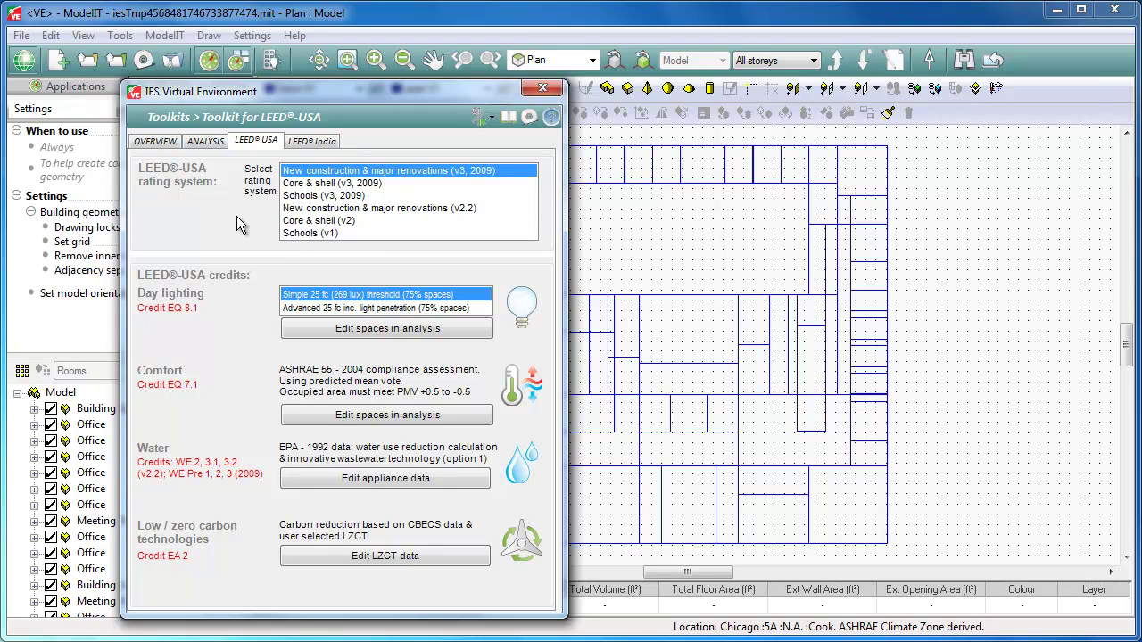
click(214, 146)
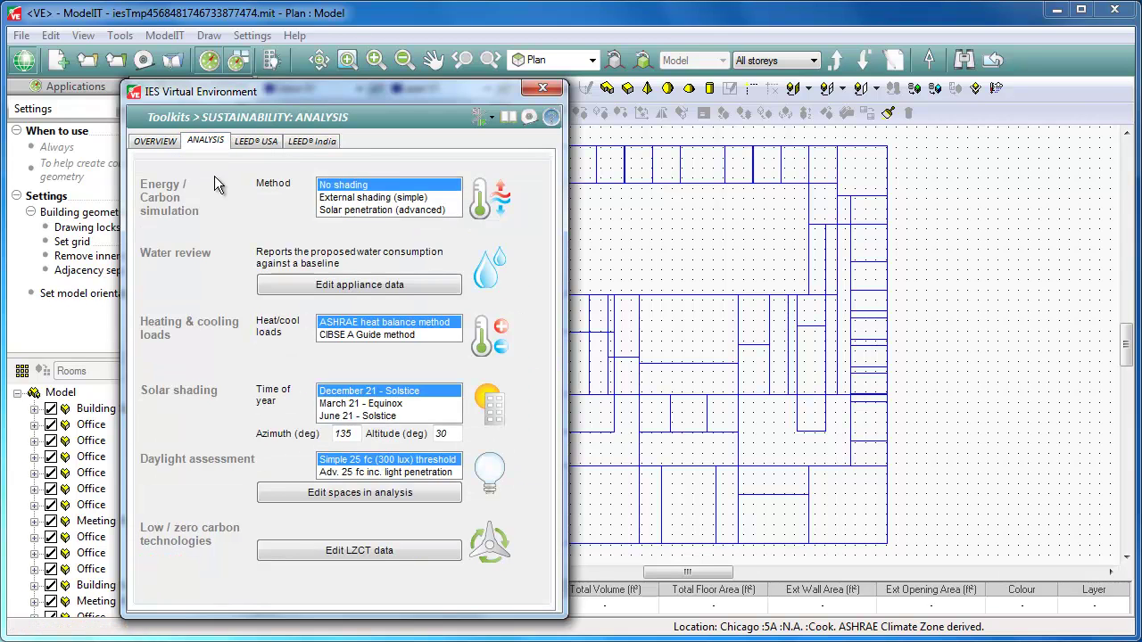
Run the SunCast solar shading report for December 21, review it and close it.
click(214, 175)
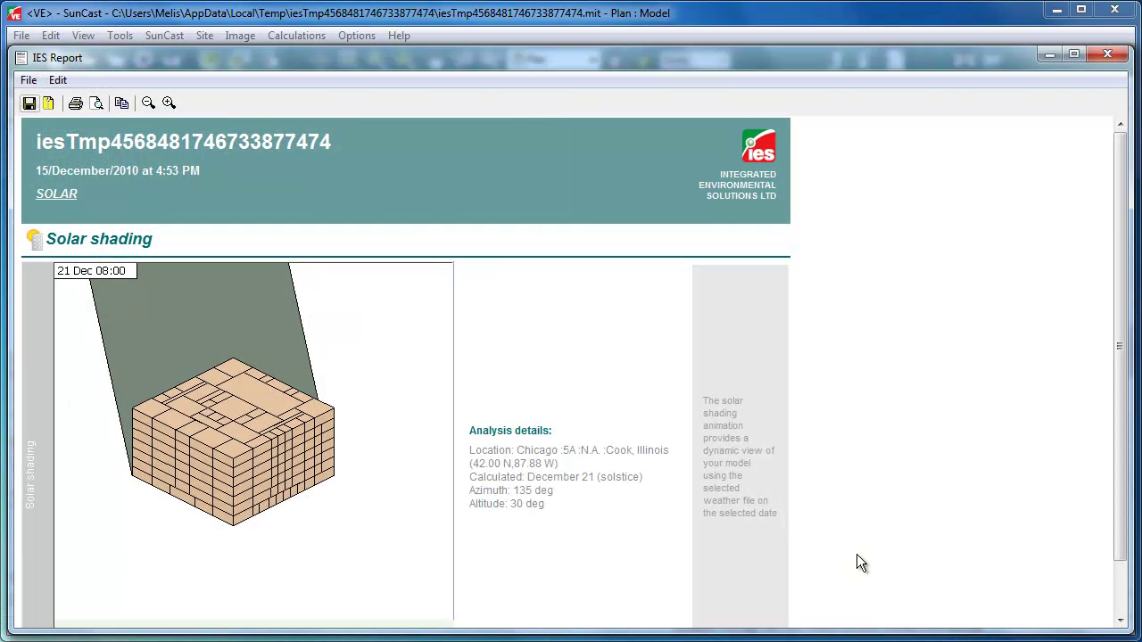
drag(1121, 355, 862, 173)
click(1107, 55)
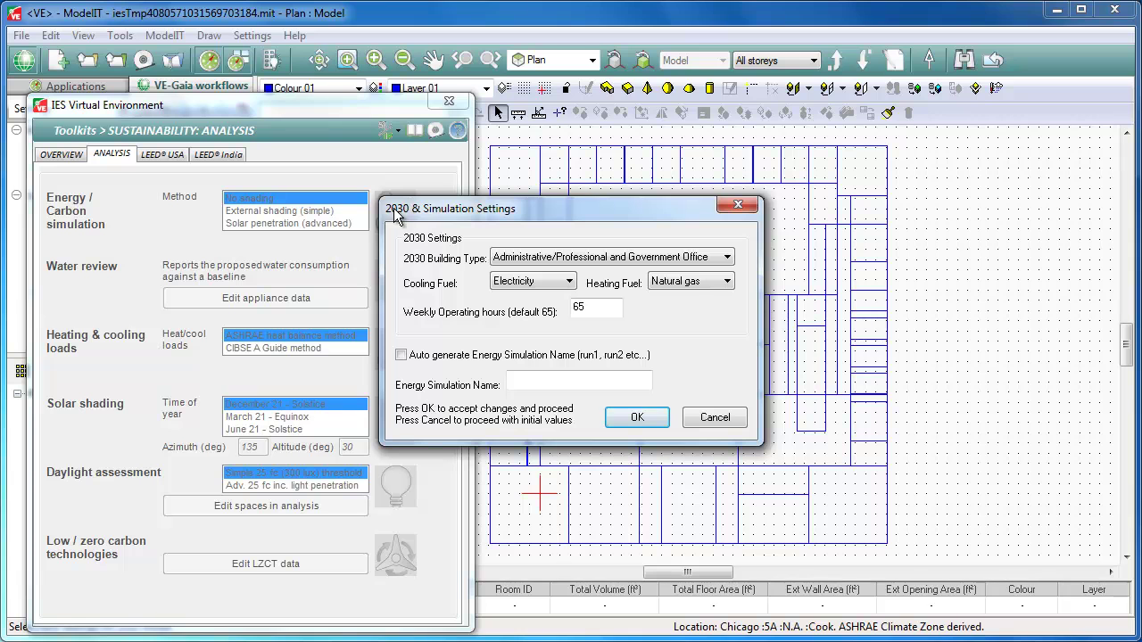
Name the energy simulation 'Sim 1' and start the Apache thermal analysis.
click(571, 380)
text(Sim 1)
click(646, 420)
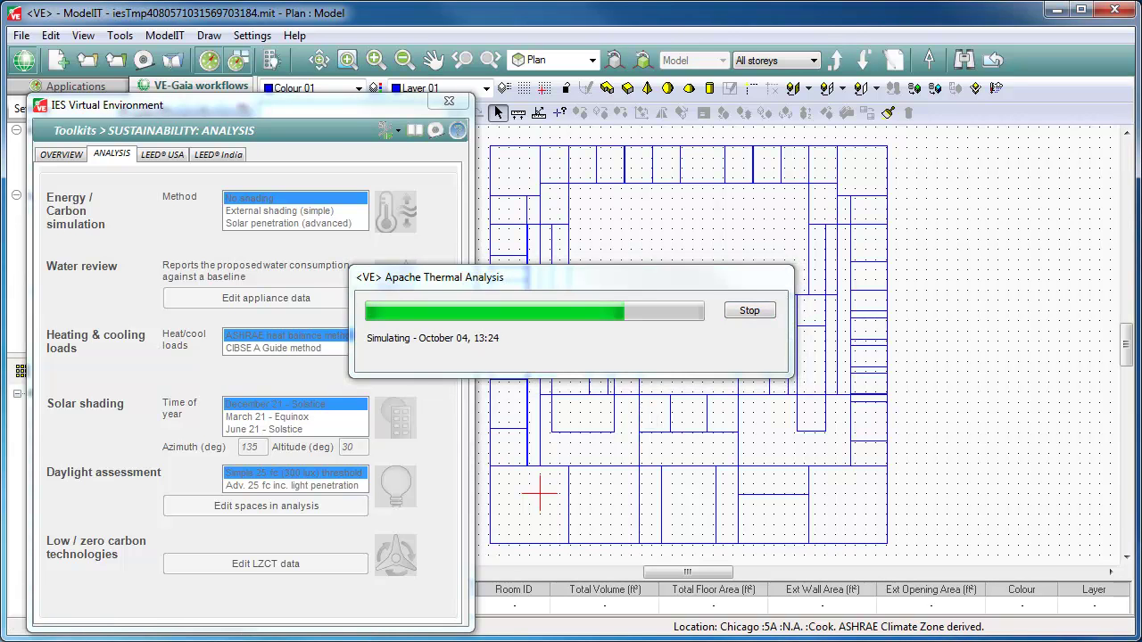